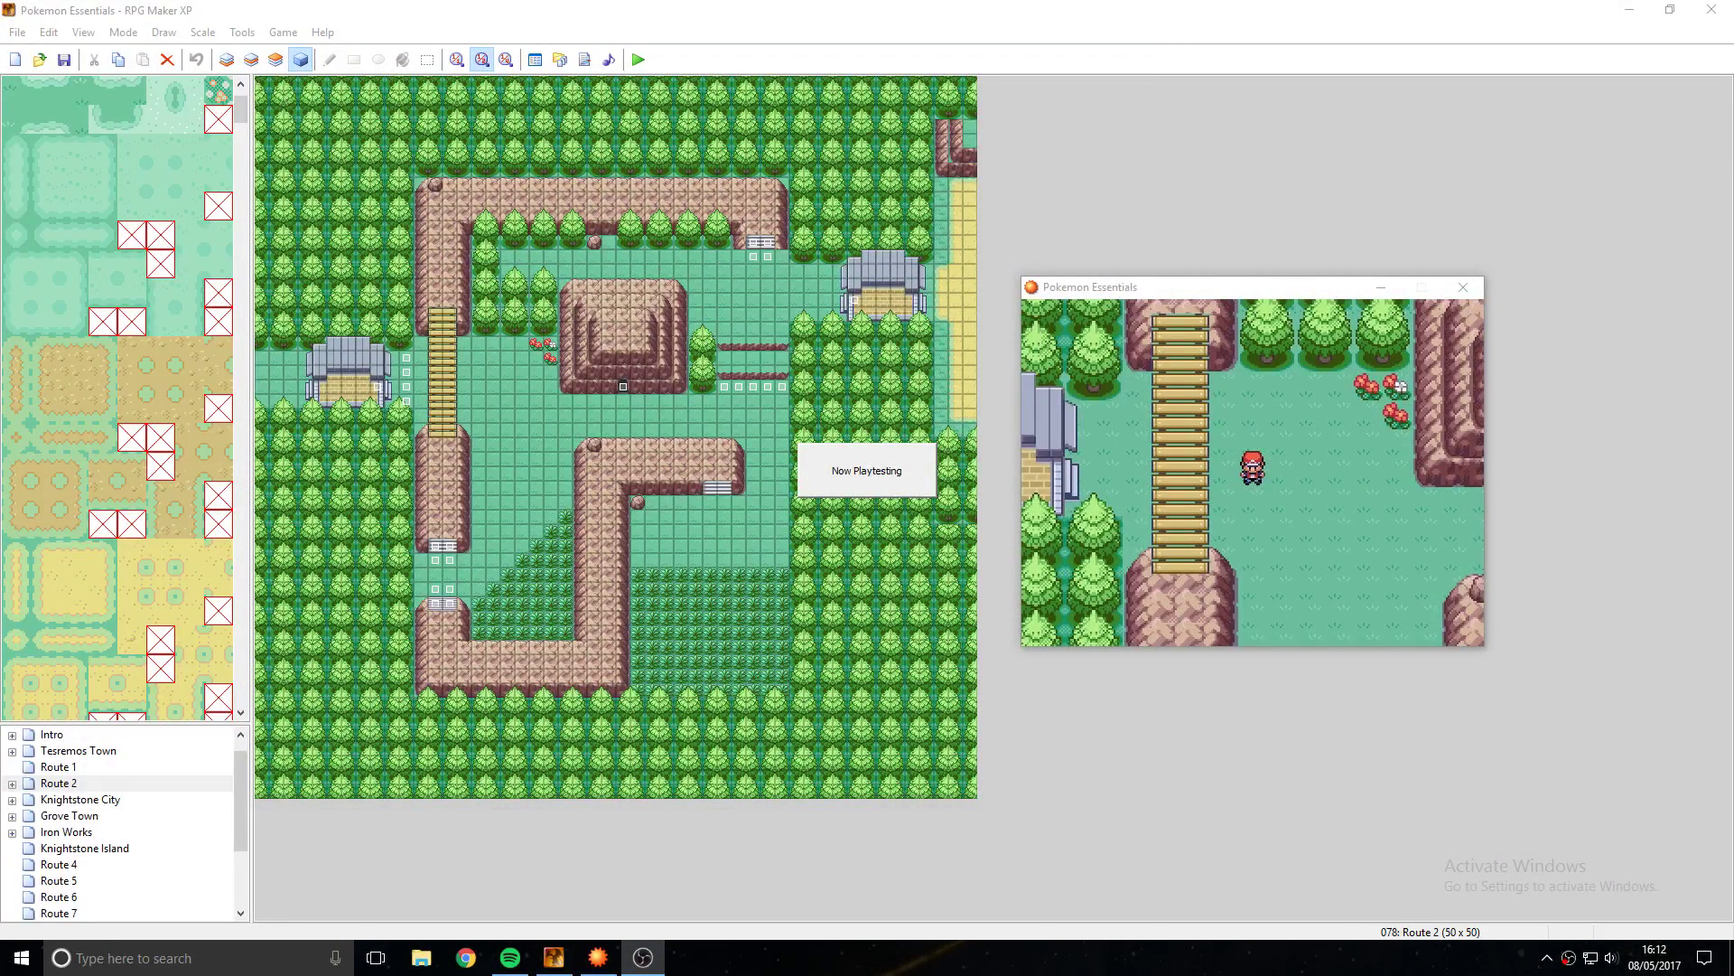
Step: Walk the player down onto the bridge, right, up, back down, then quit the playtest
{"action": "key", "text": "Down"}
{"action": "key", "text": "Down"}
{"action": "key", "text": "Down"}
{"action": "key", "text": "Down"}
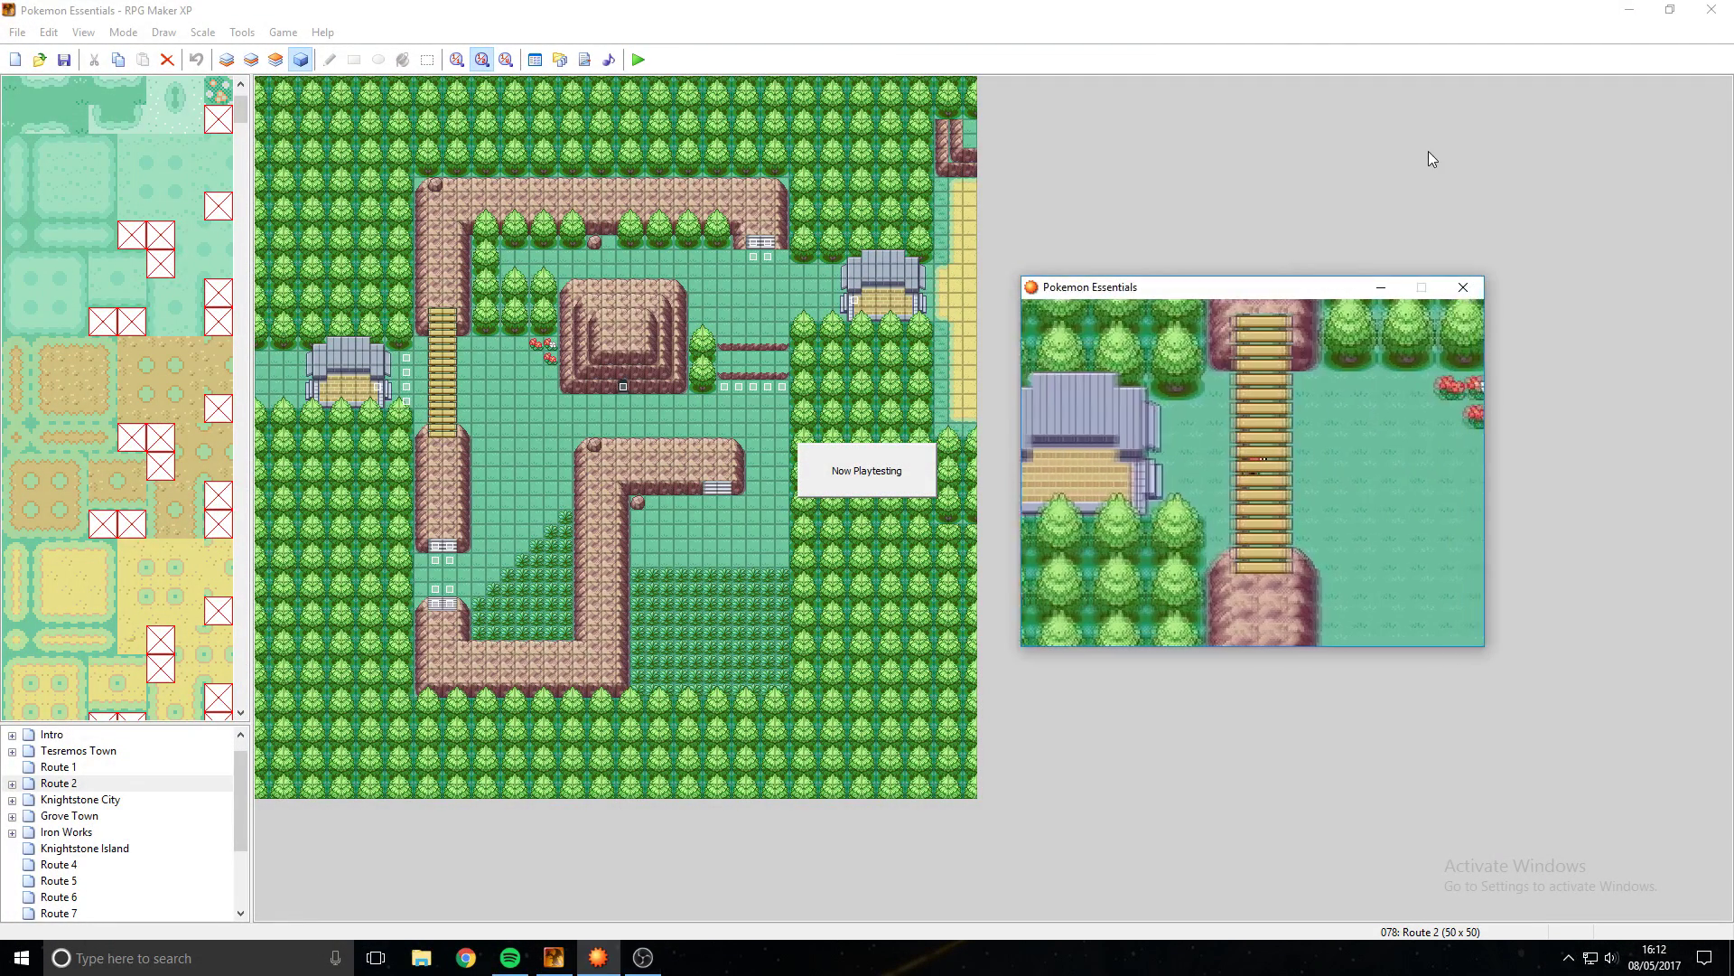
{"action": "key", "text": "Down"}
{"action": "key", "text": "Down"}
{"action": "key", "text": "Down"}
{"action": "key", "text": "Down"}
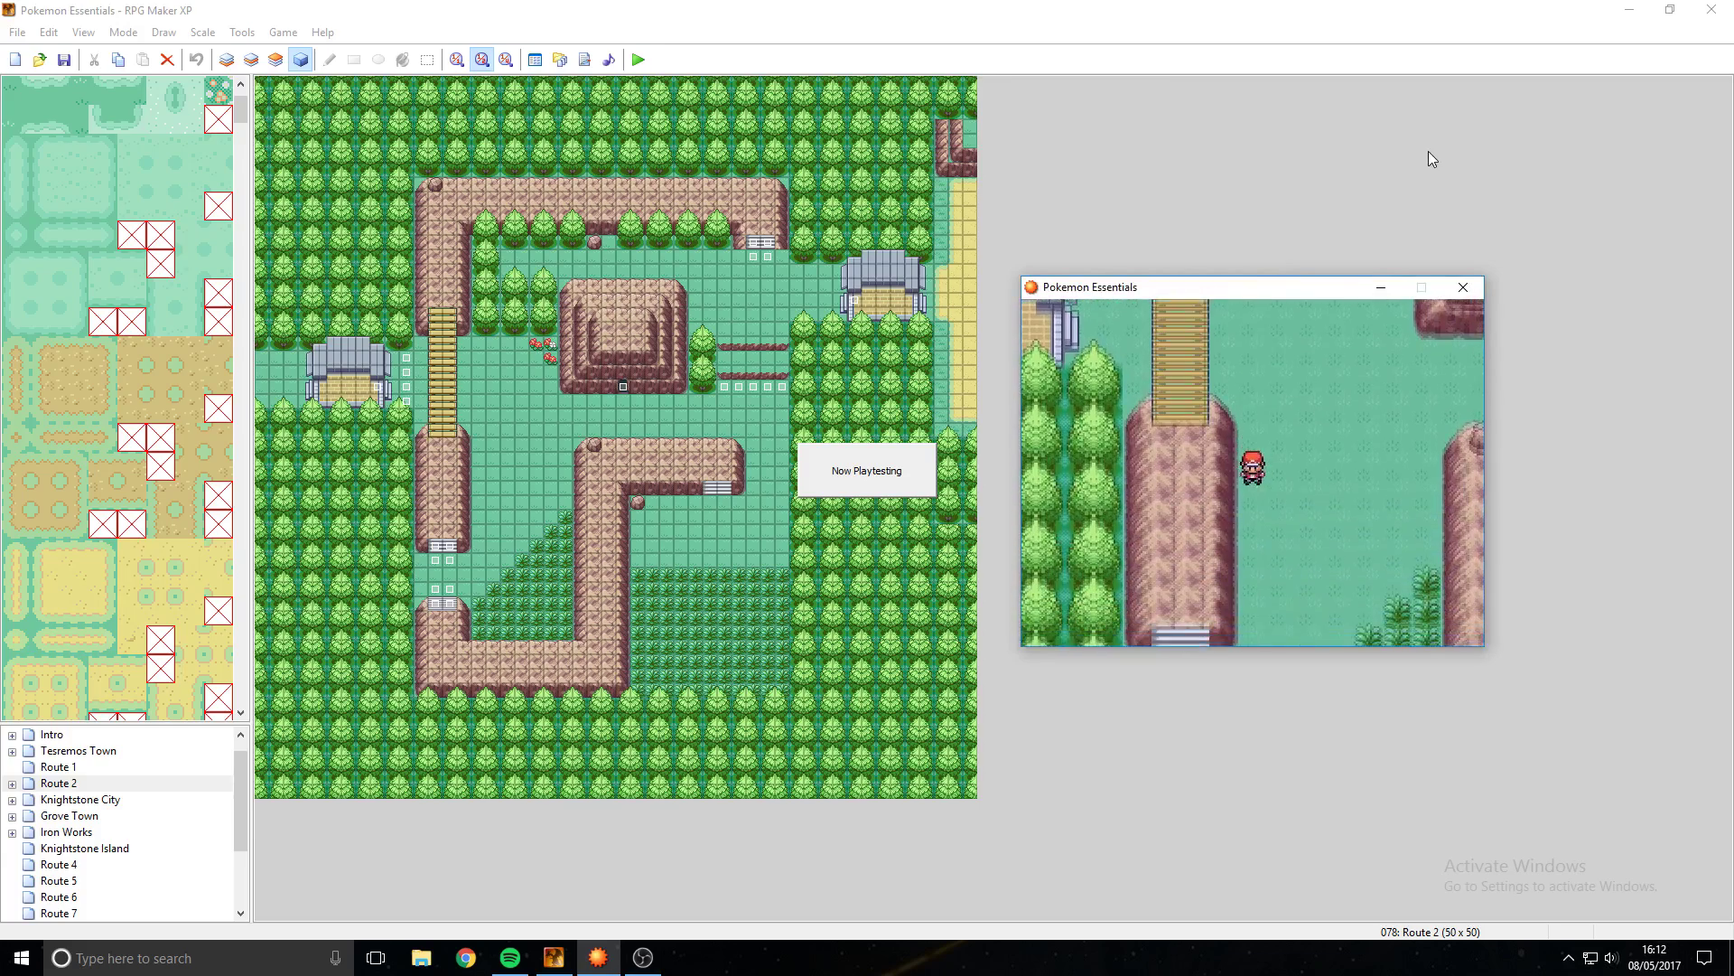
{"action": "key", "text": "Right"}
{"action": "key", "text": "Right"}
{"action": "key", "text": "Right"}
{"action": "key", "text": "Up"}
{"action": "key", "text": "Up"}
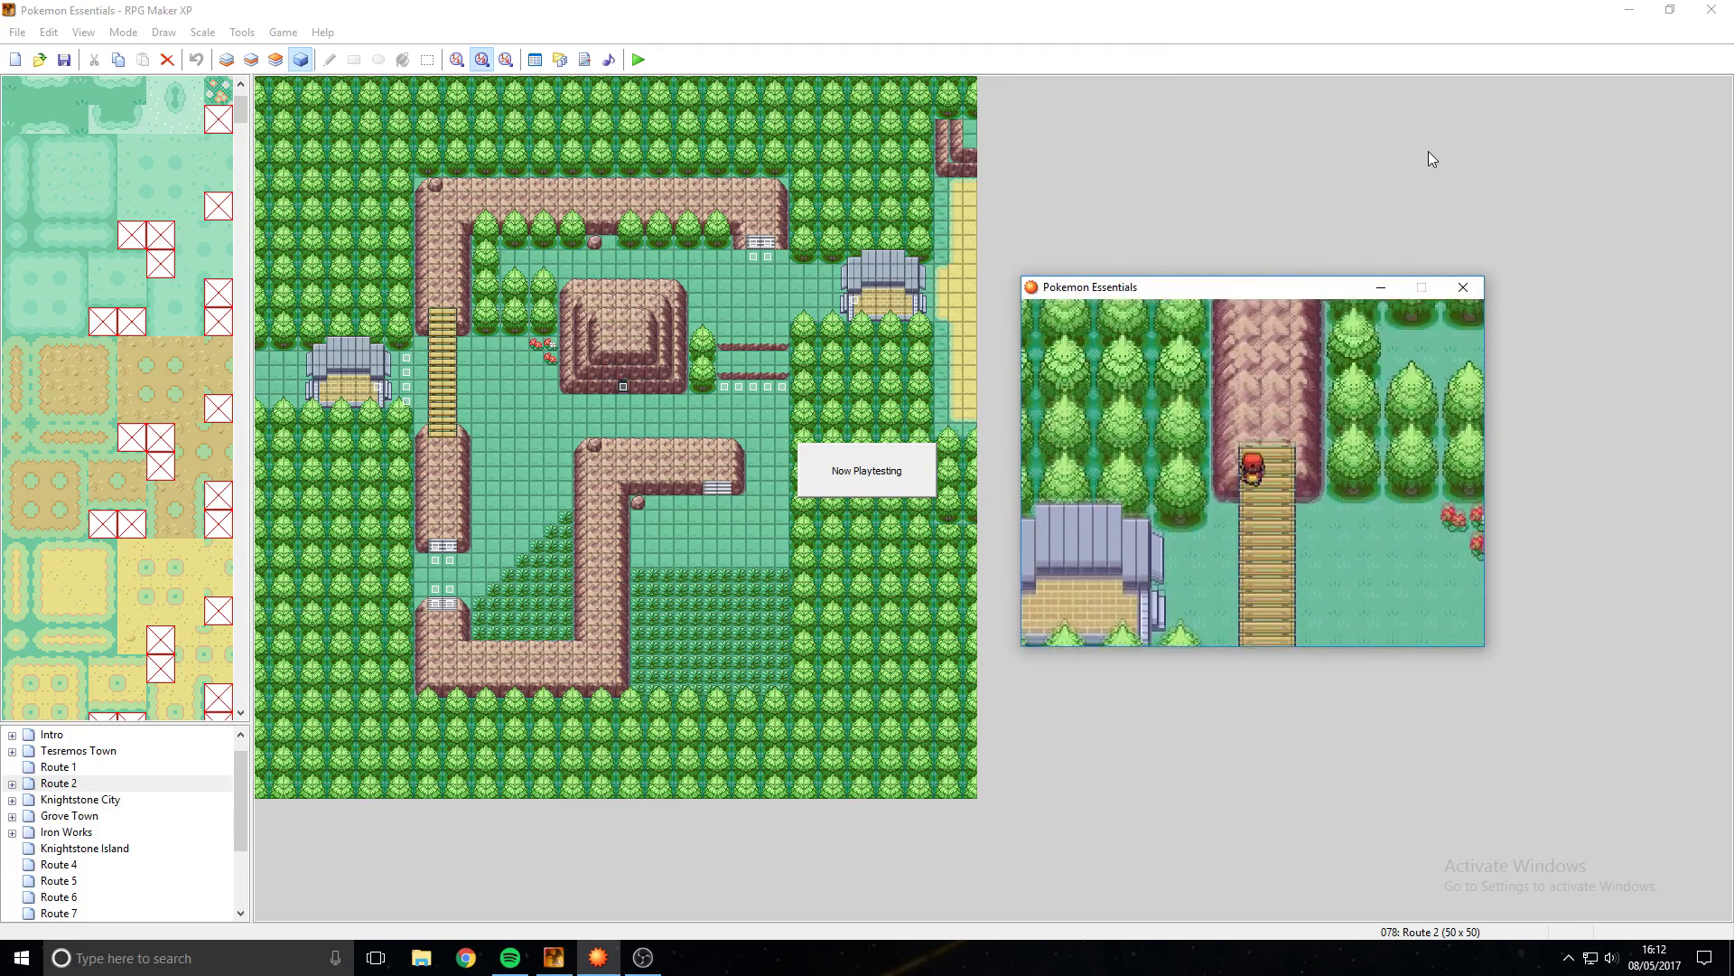
{"action": "key", "text": "Down"}
{"action": "key", "text": "Down"}
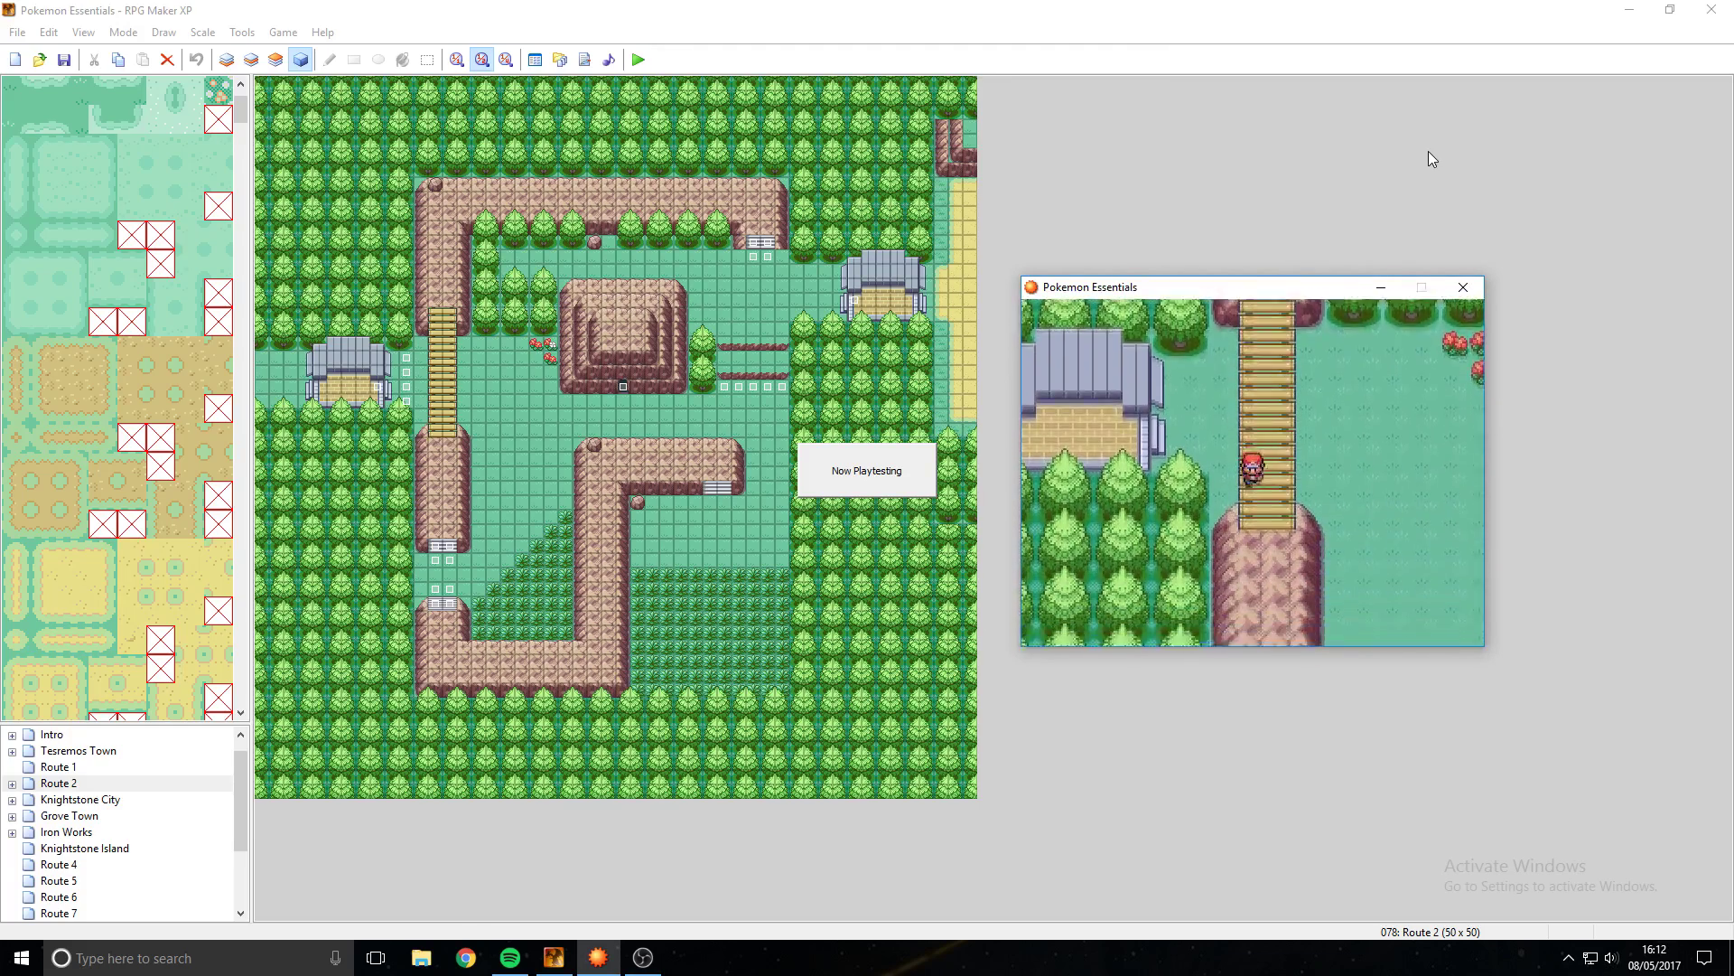
{"action": "key", "text": "alt+F4"}
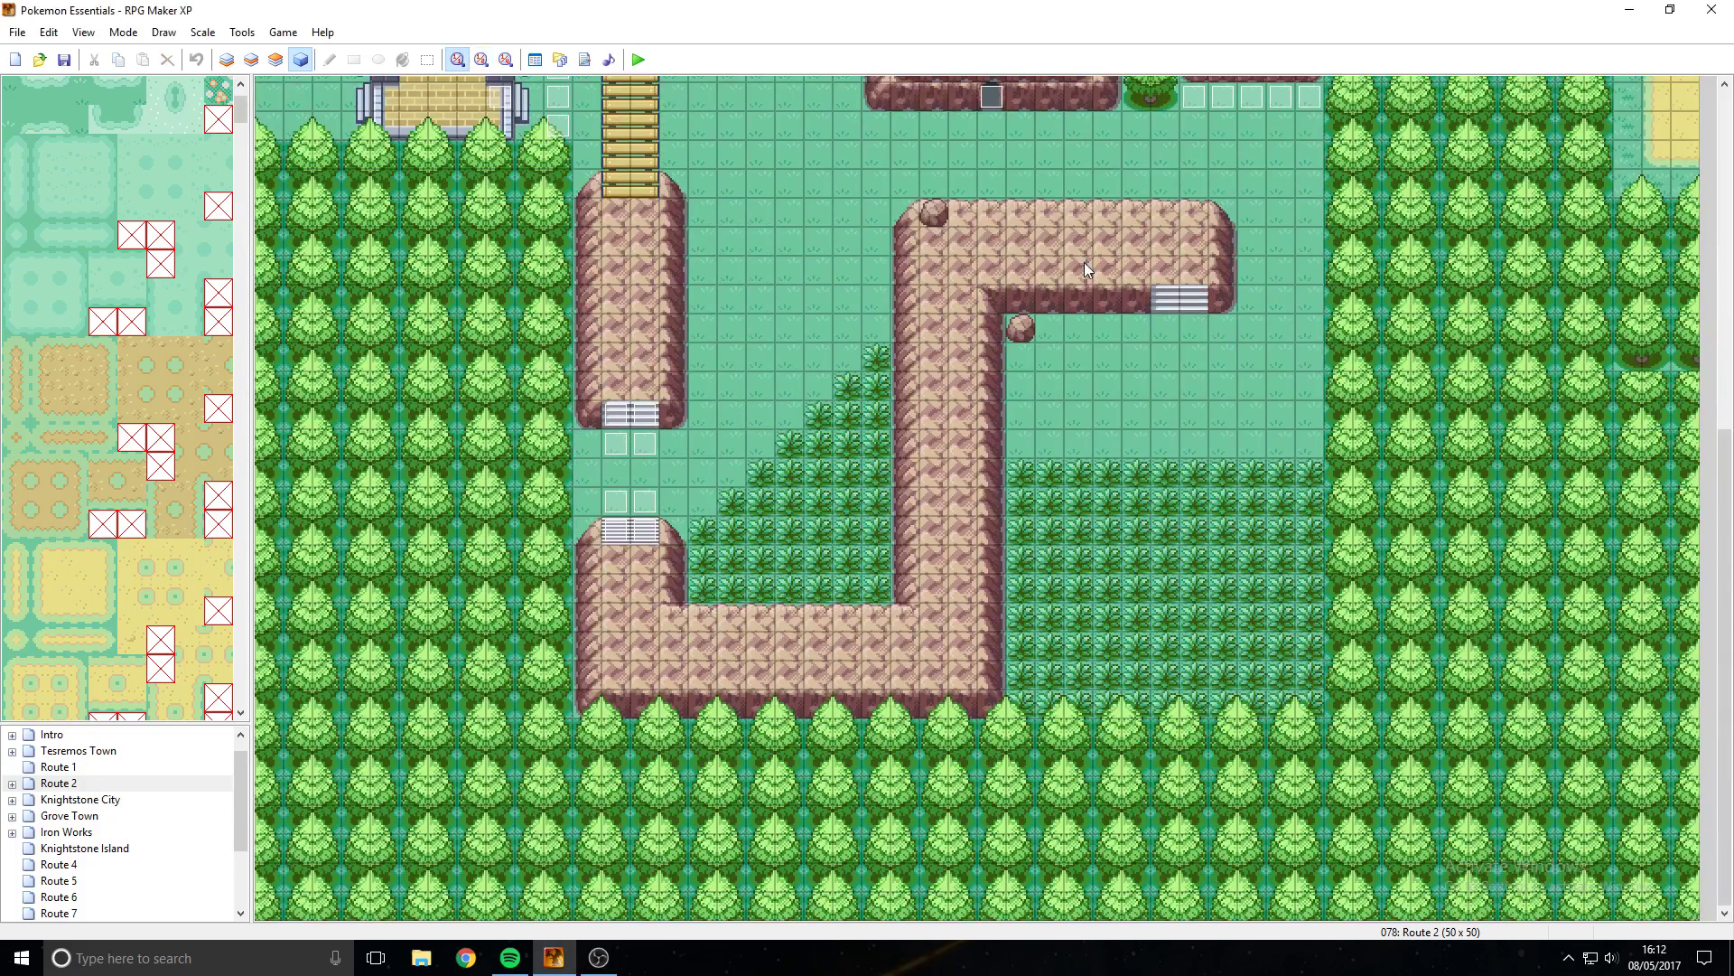
{"action": "double_click", "coordinate": [644, 444]}
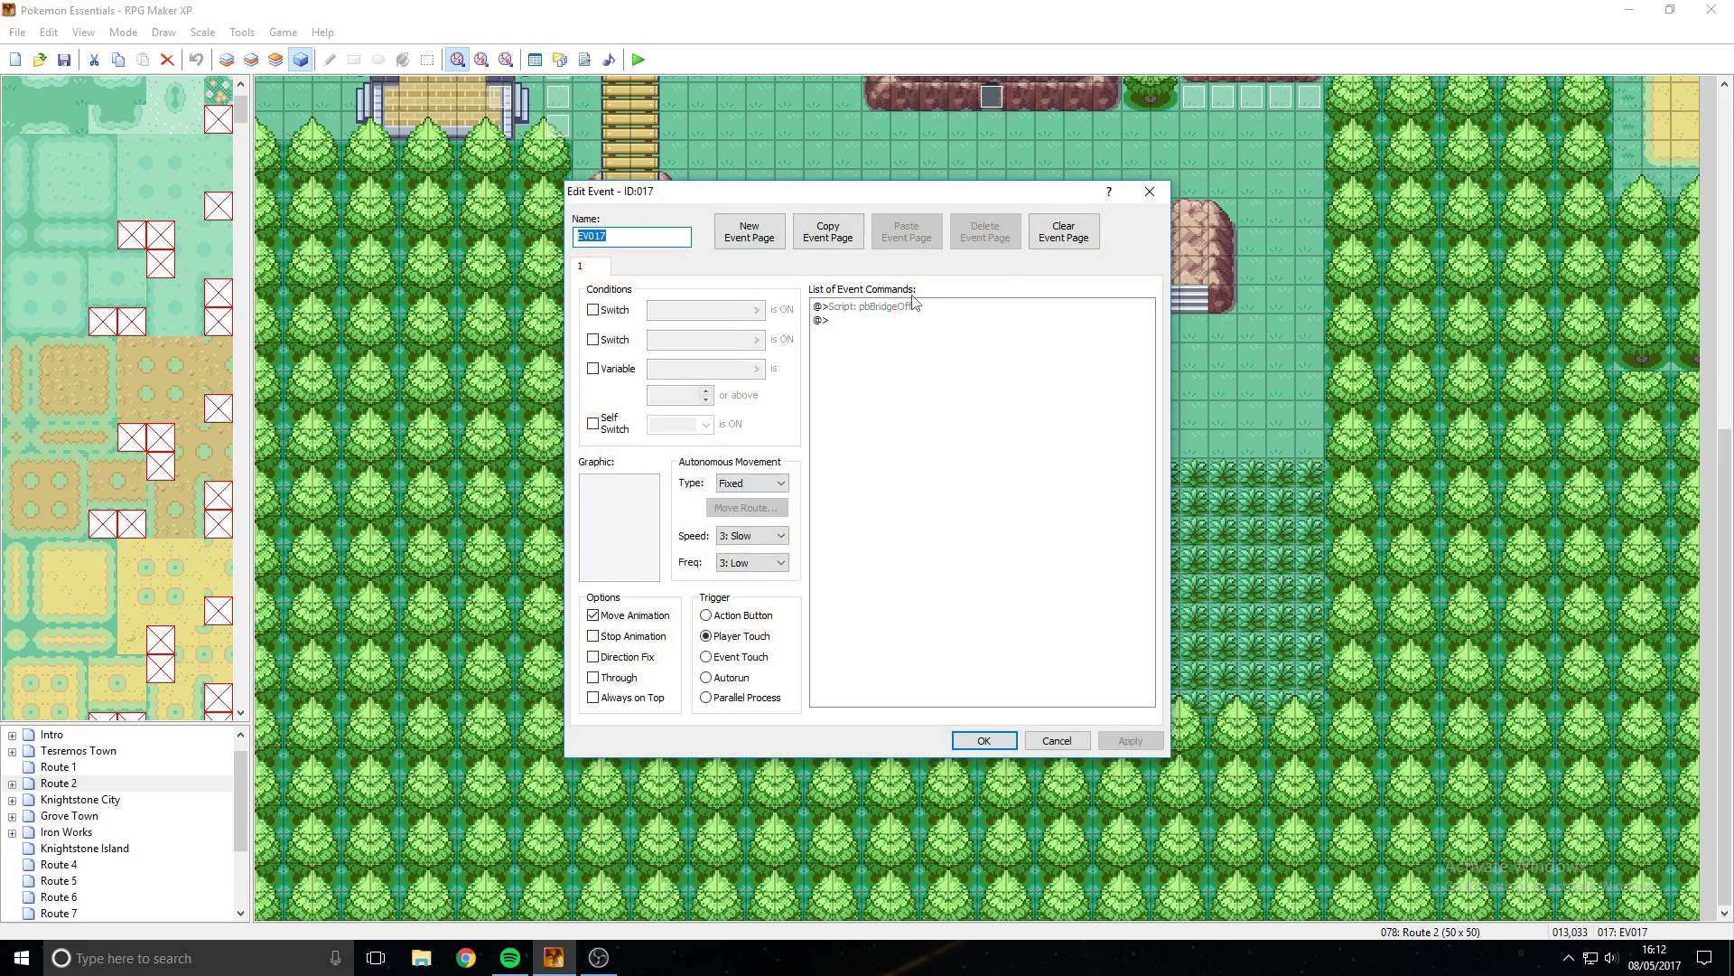
{"action": "left_click", "coordinate": [881, 307]}
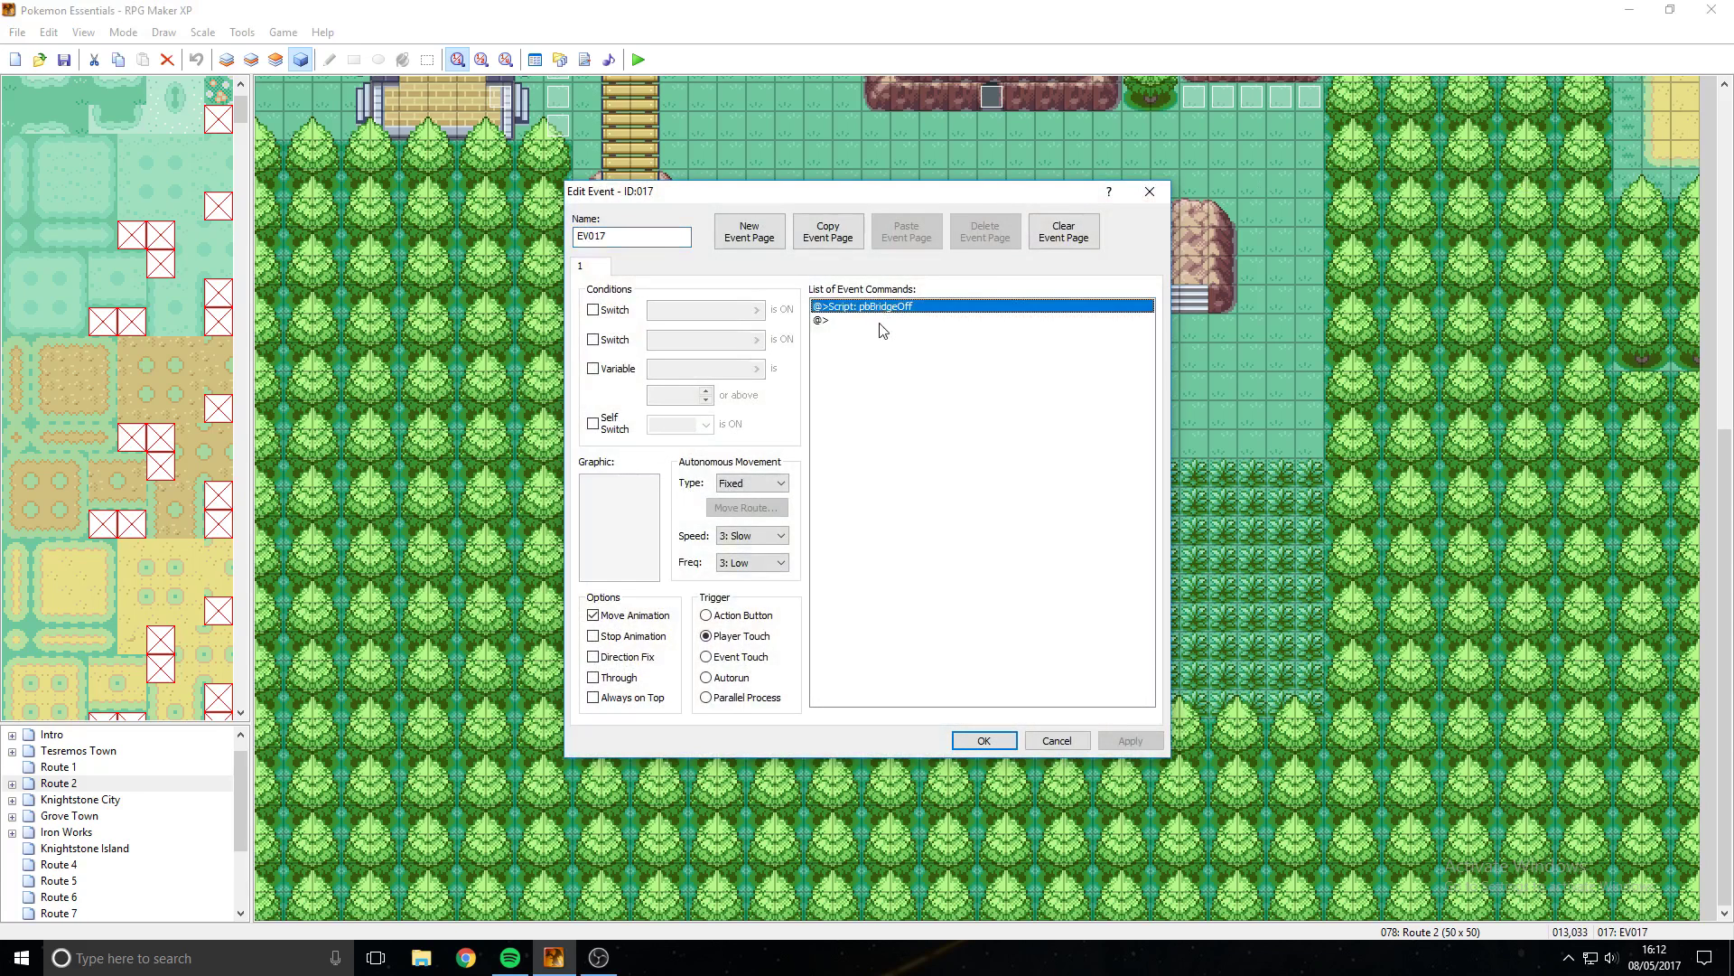
{"action": "left_click", "coordinate": [1161, 199]}
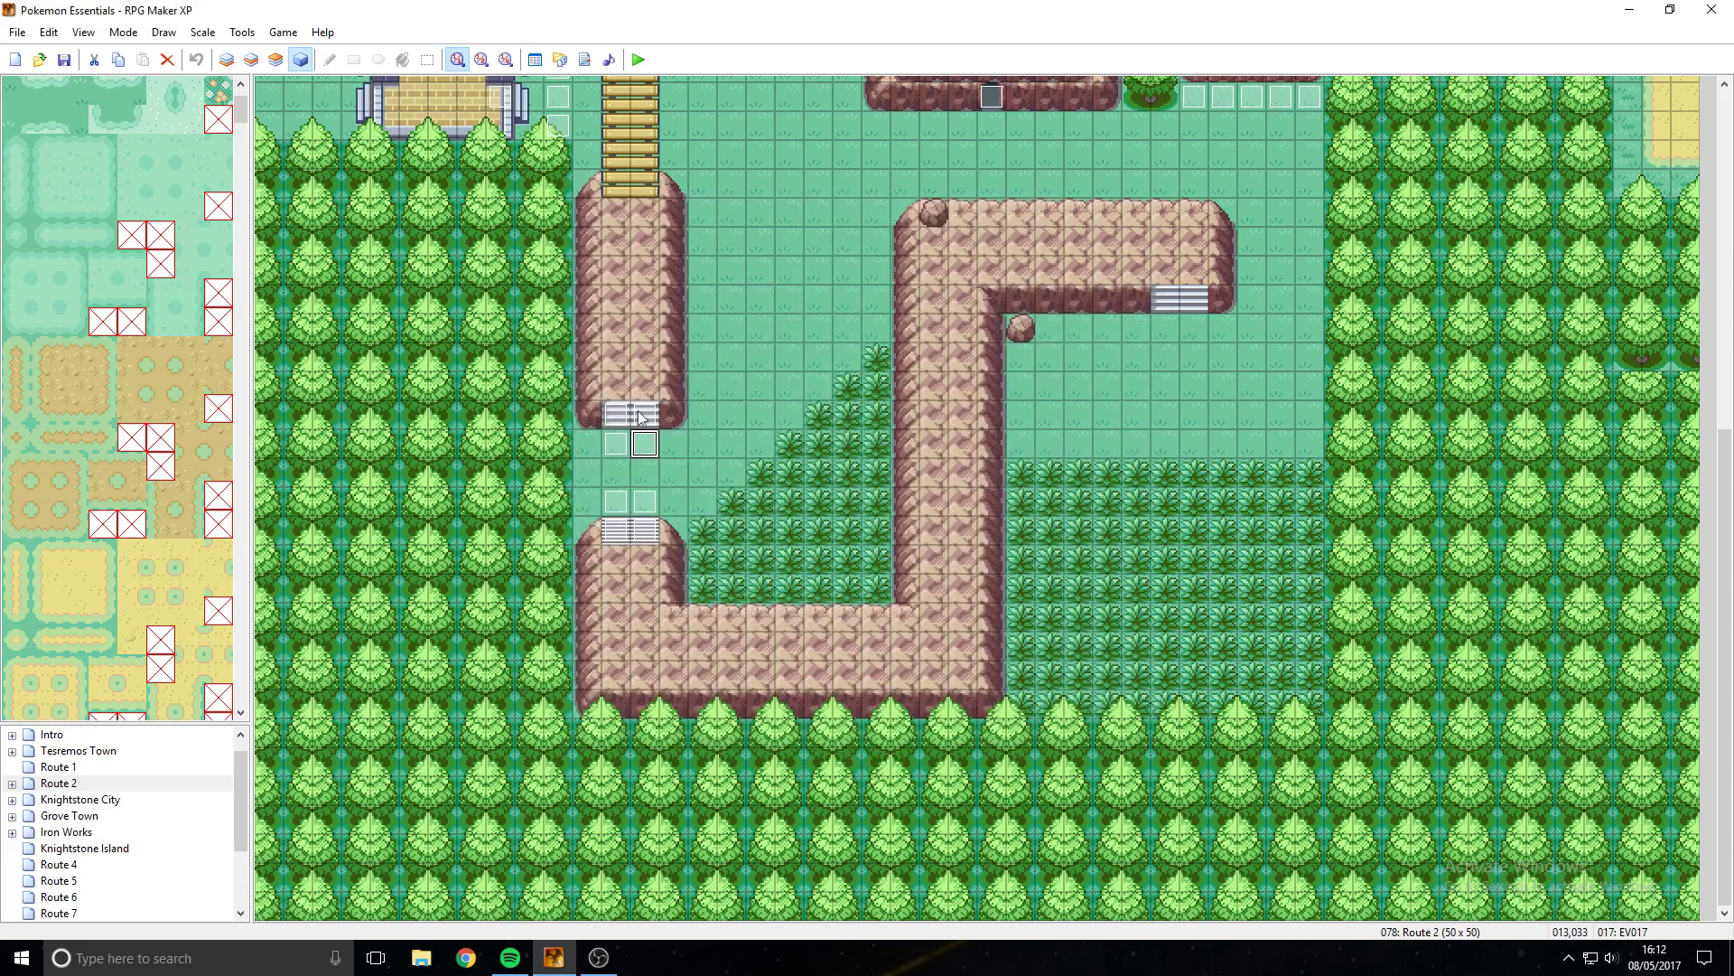
{"action": "double_click", "coordinate": [638, 417]}
{"action": "left_click", "coordinate": [1147, 193]}
{"action": "middle_click", "coordinate": [1023, 351]}
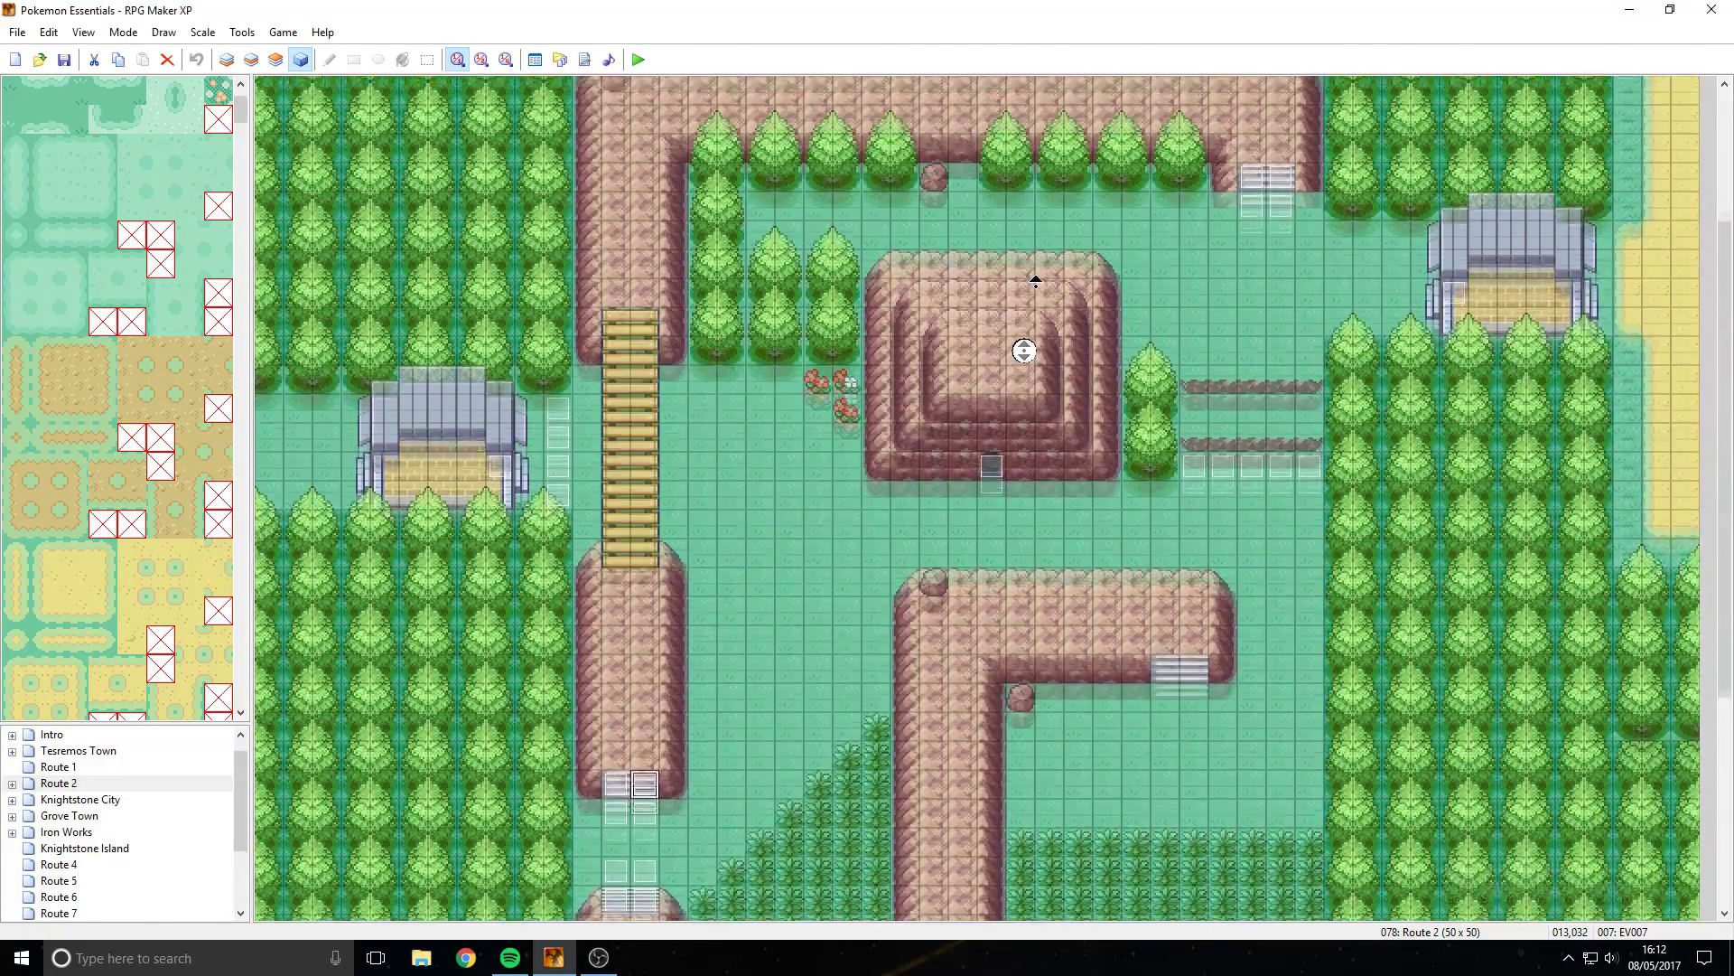
{"action": "middle_click", "coordinate": [1037, 282]}
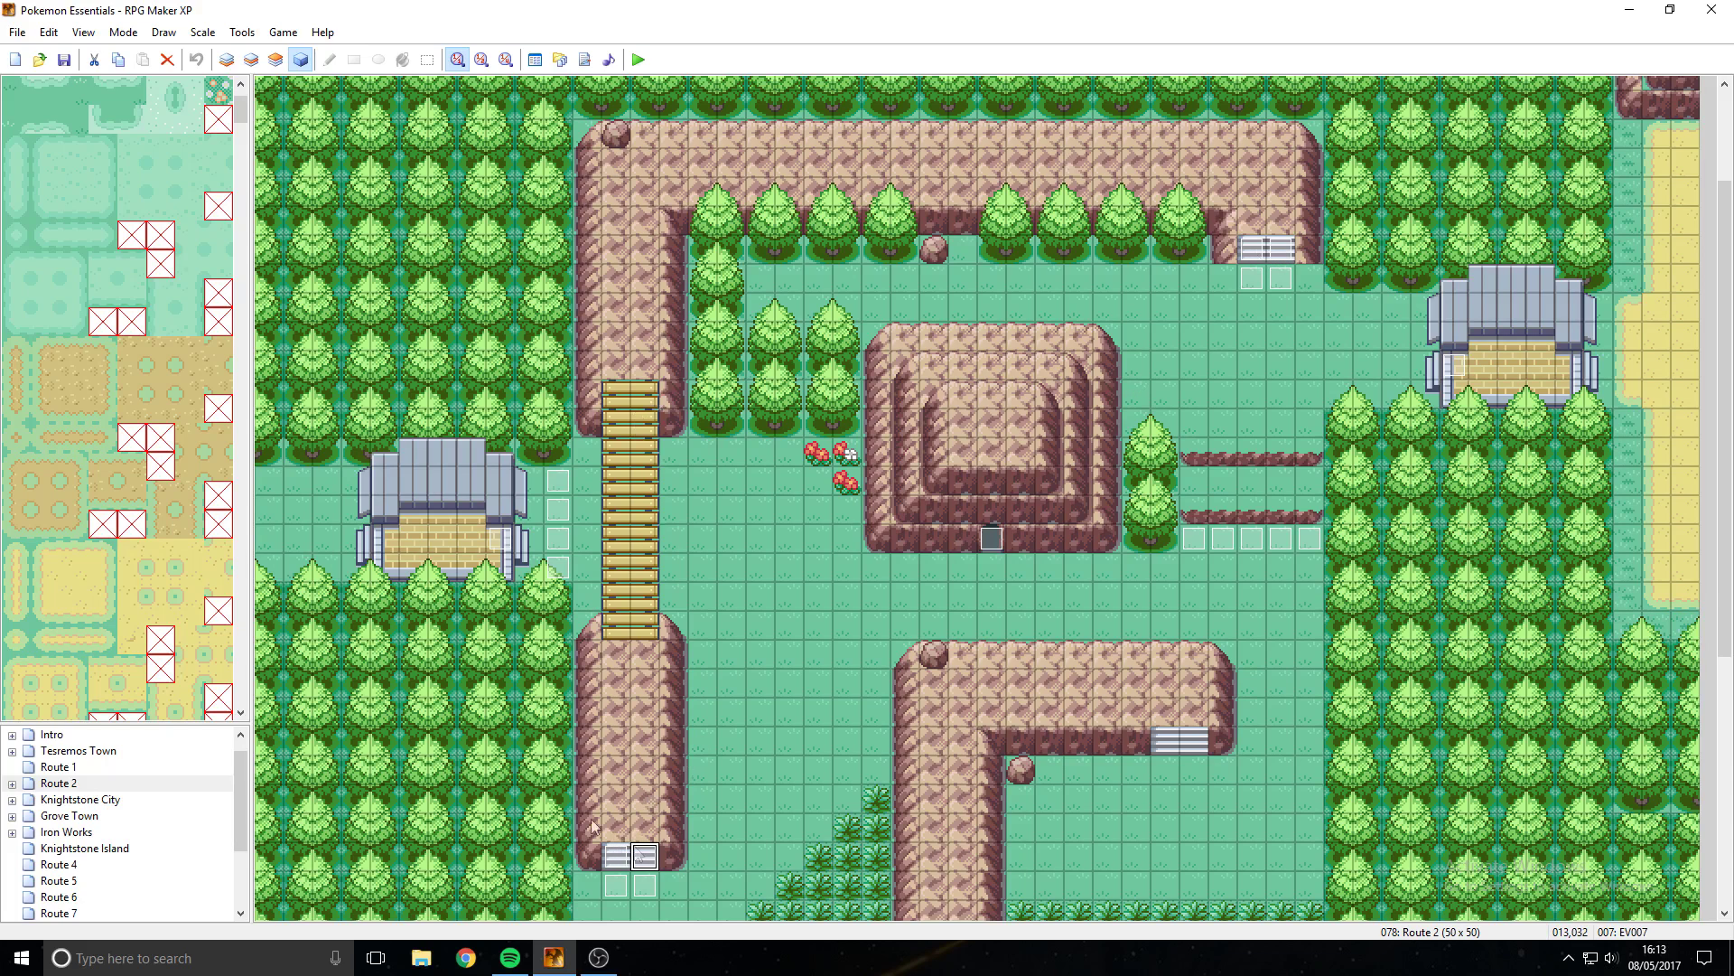
{"action": "double_click", "coordinate": [1280, 250]}
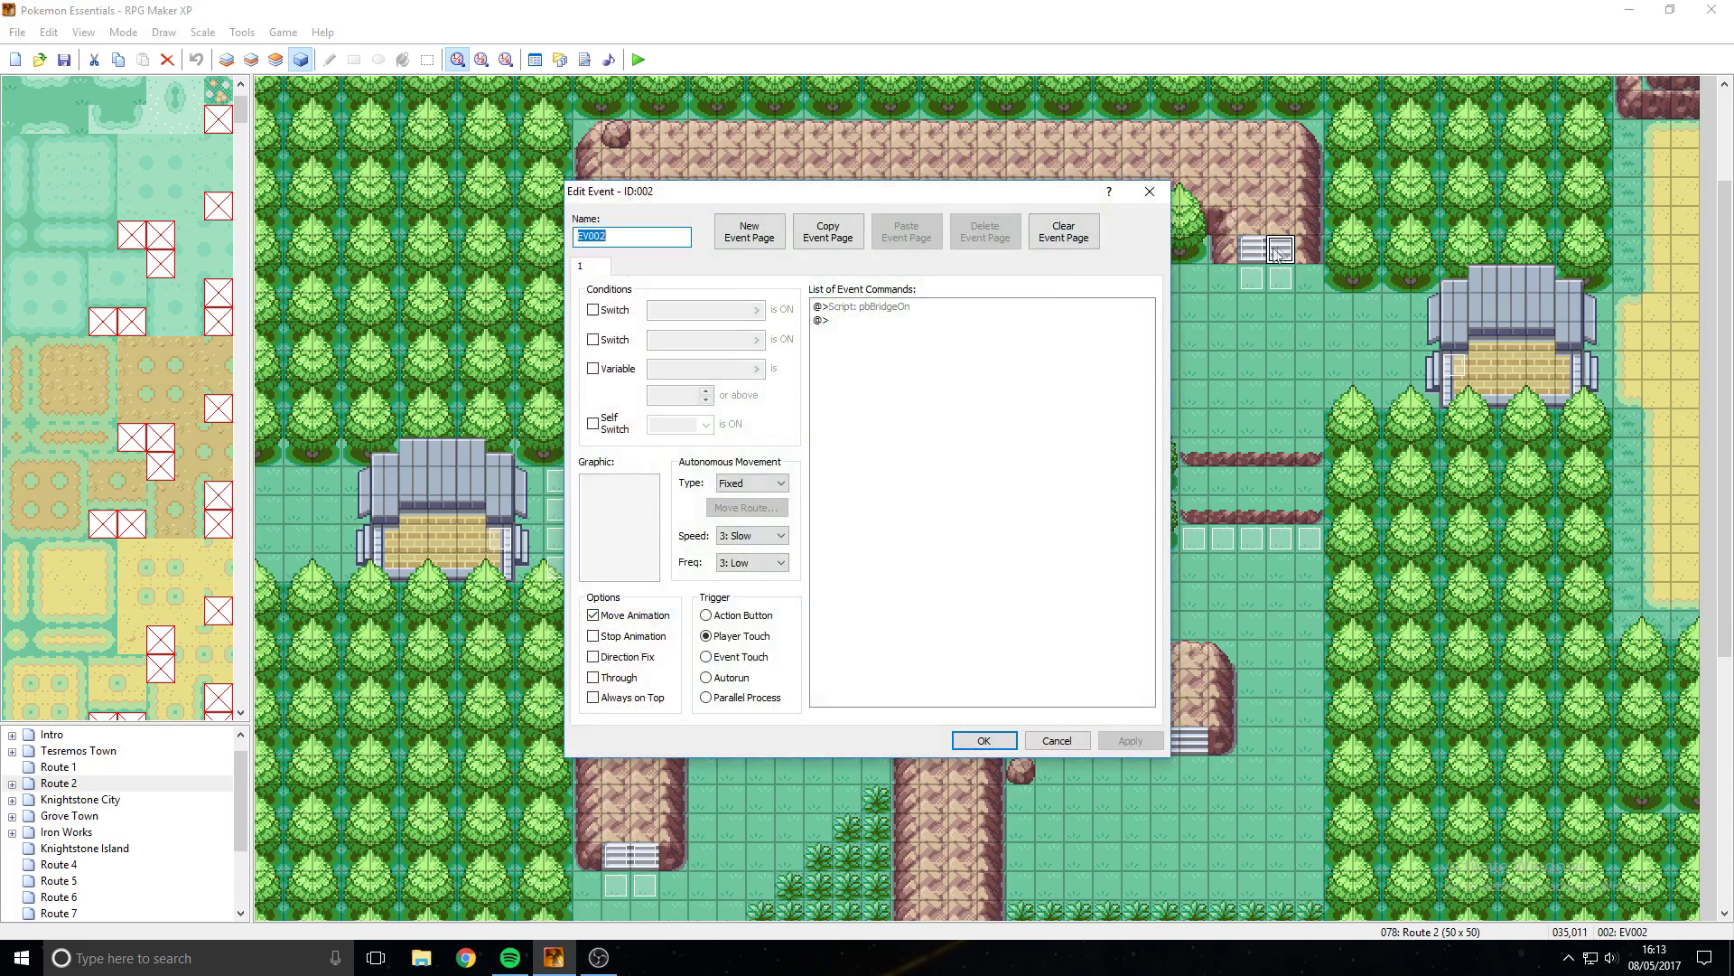
{"action": "left_click", "coordinate": [875, 307]}
{"action": "left_click", "coordinate": [1163, 195]}
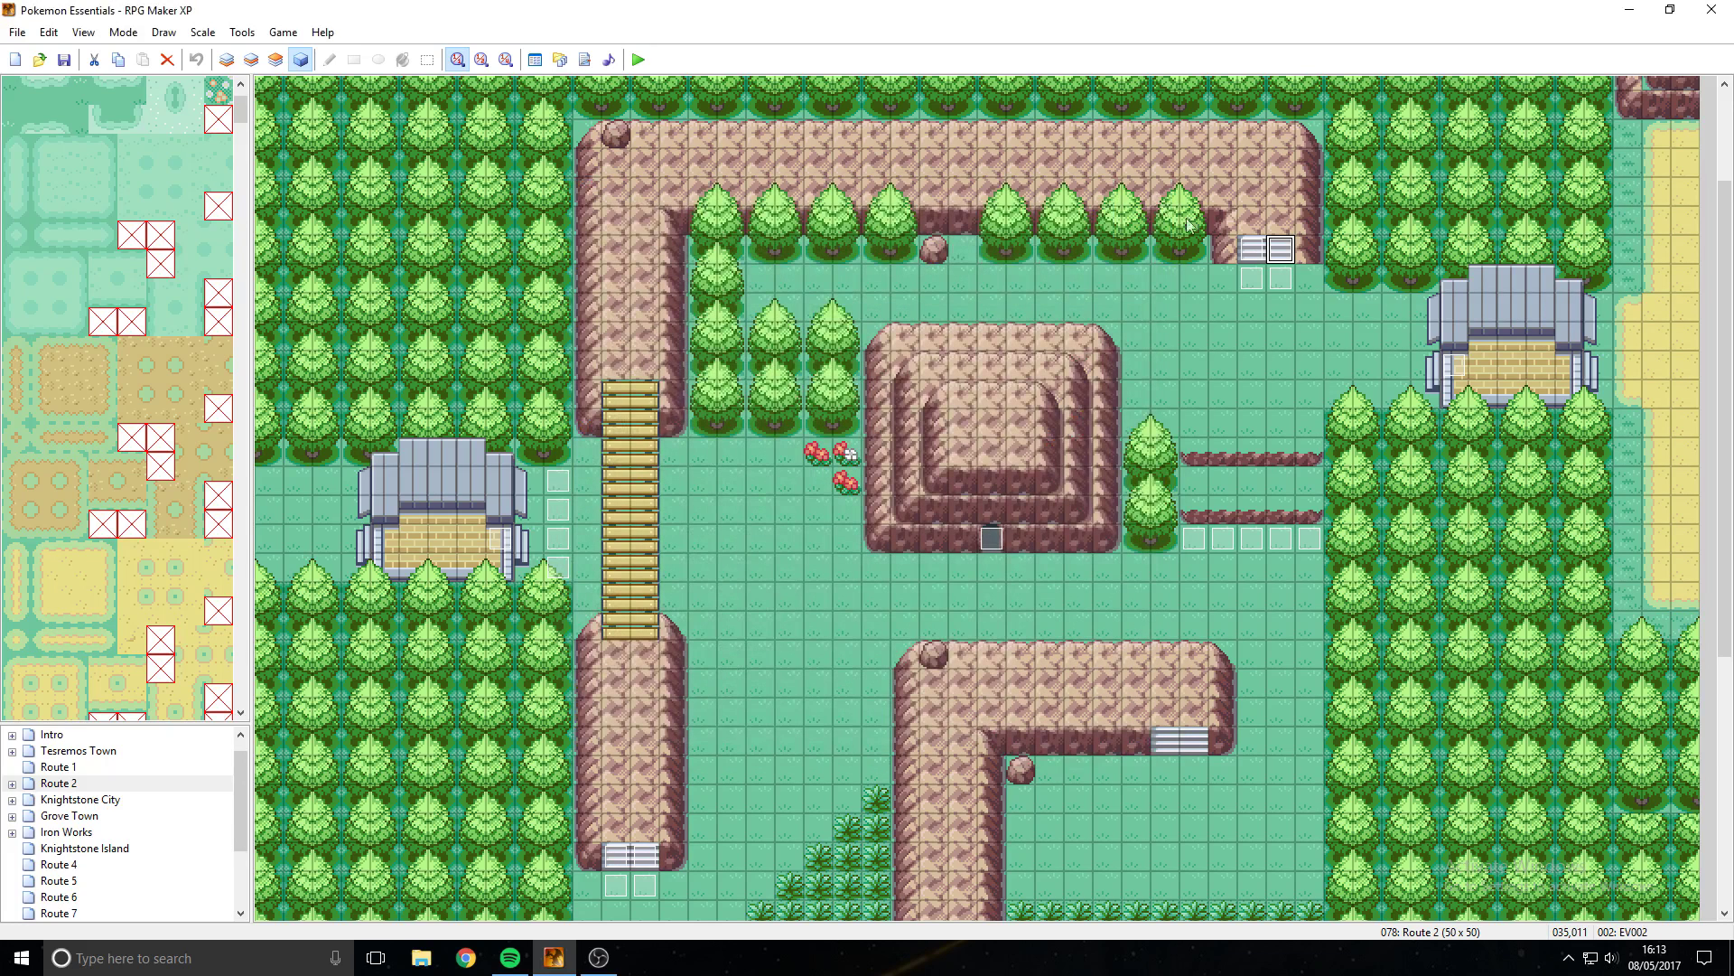
{"action": "double_click", "coordinate": [1252, 279]}
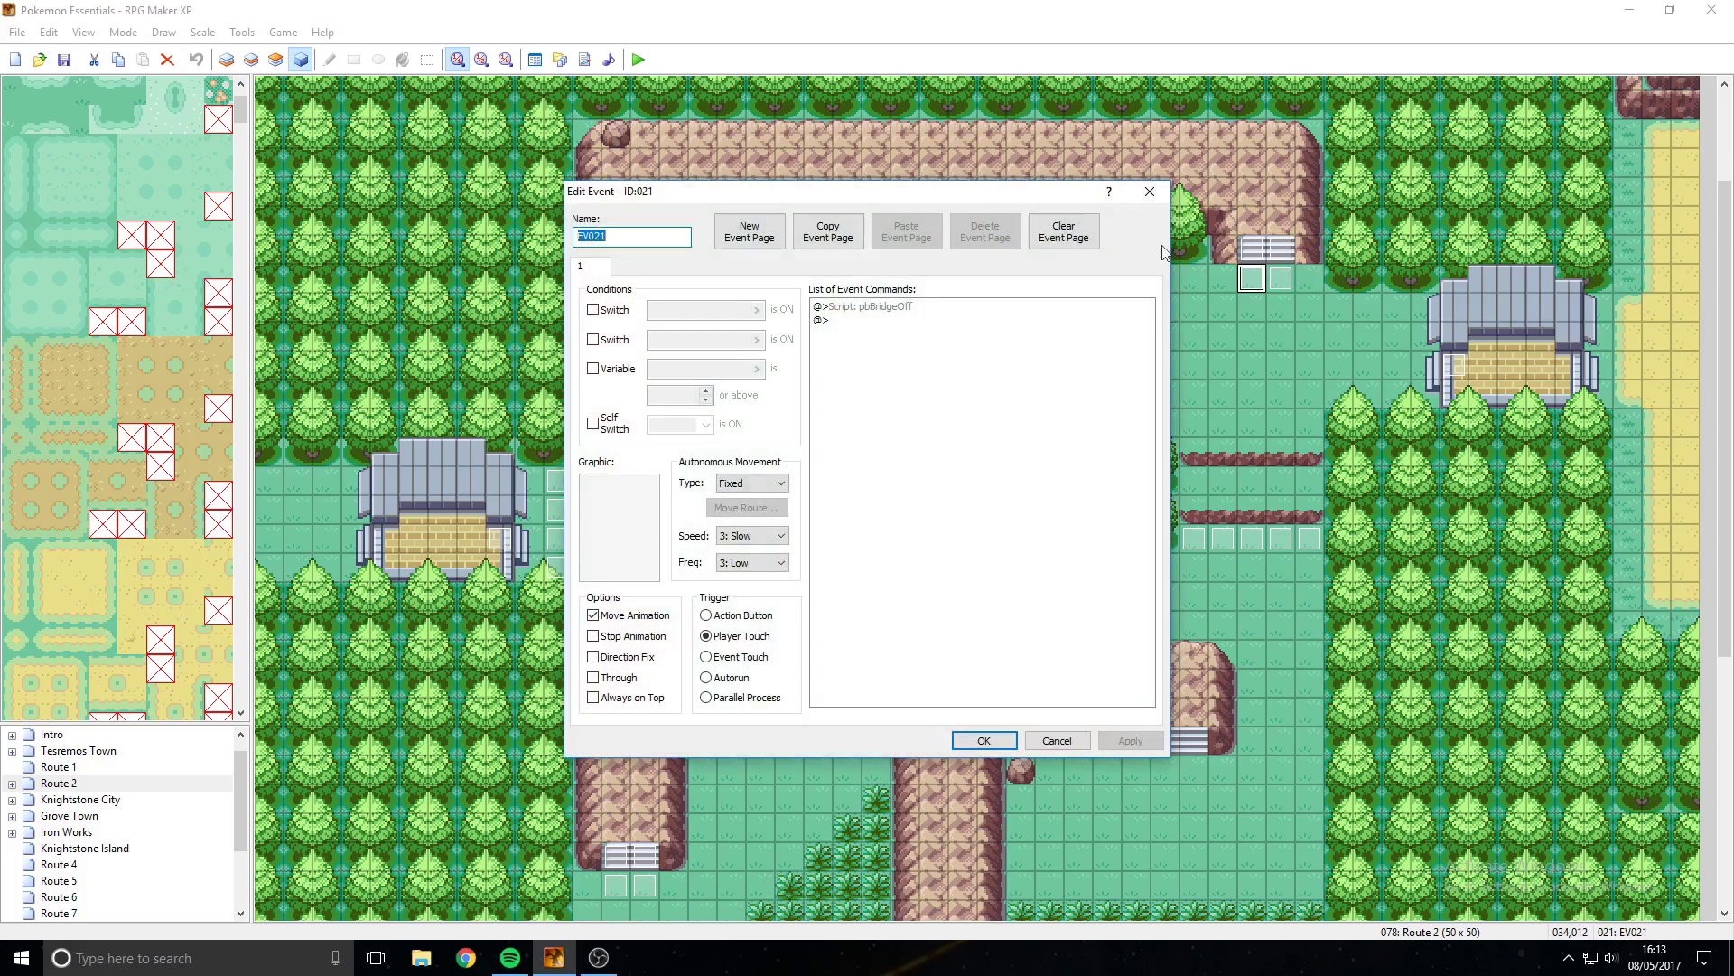
{"action": "left_click", "coordinate": [1163, 187]}
{"action": "double_click", "coordinate": [1281, 278]}
{"action": "left_click", "coordinate": [995, 735]}
{"action": "middle_click", "coordinate": [664, 569]}
{"action": "middle_click", "coordinate": [665, 679]}
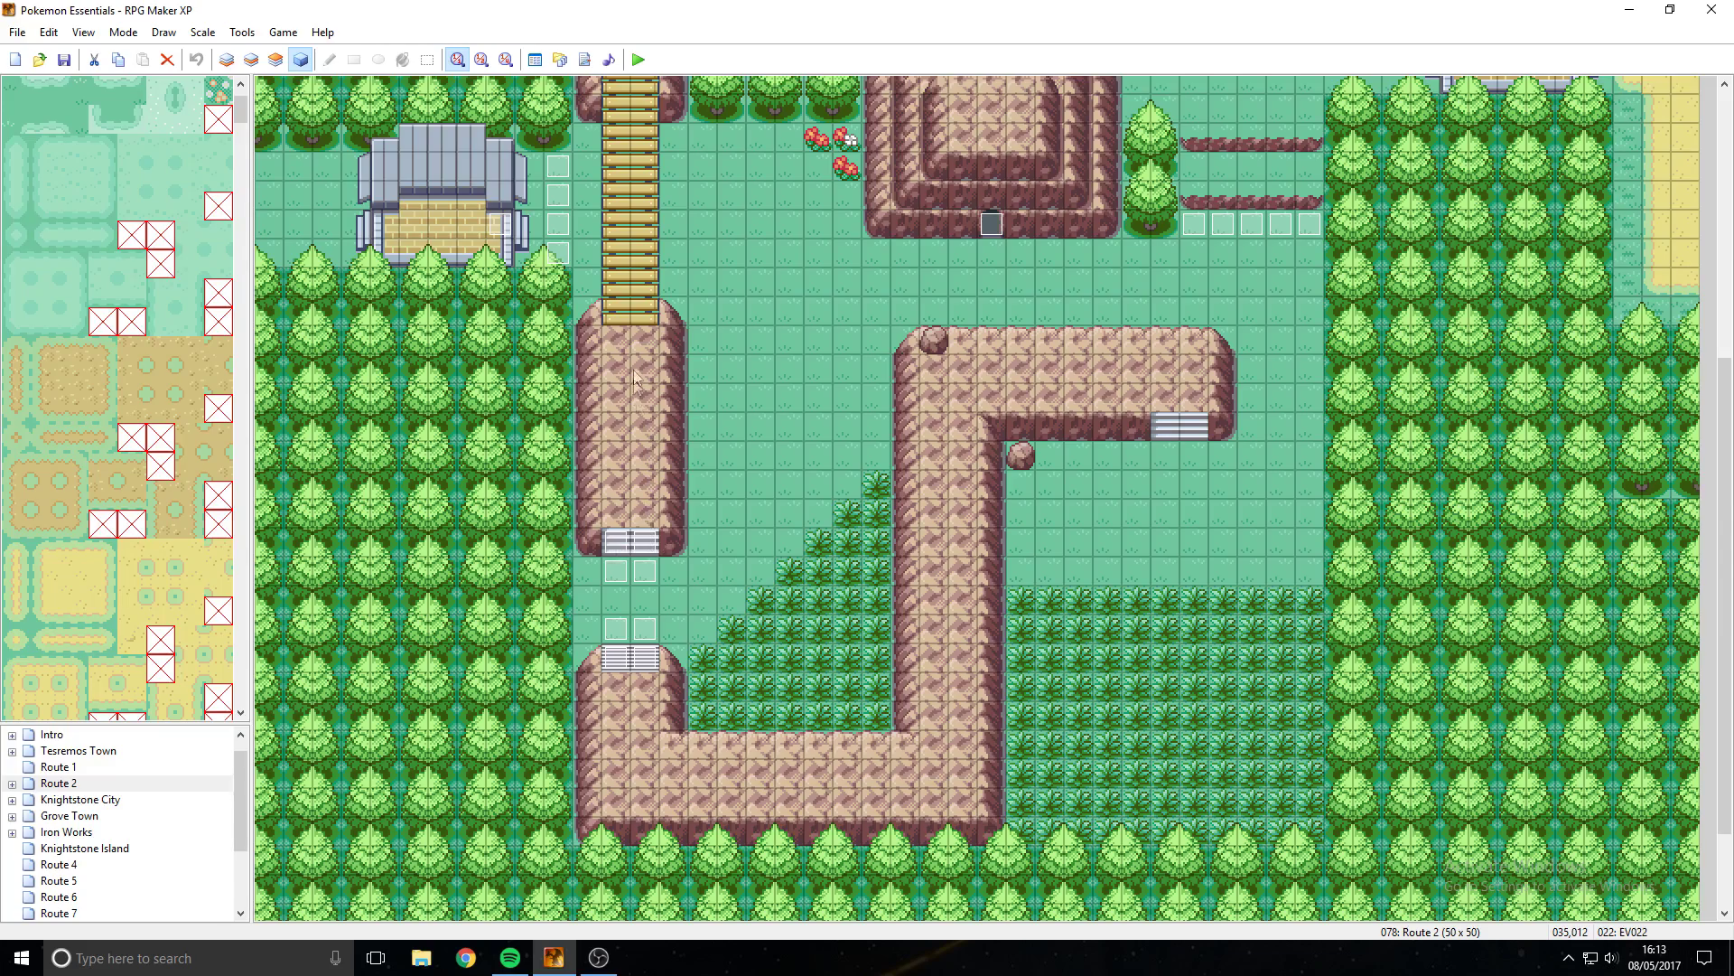
{"action": "middle_click", "coordinate": [640, 261]}
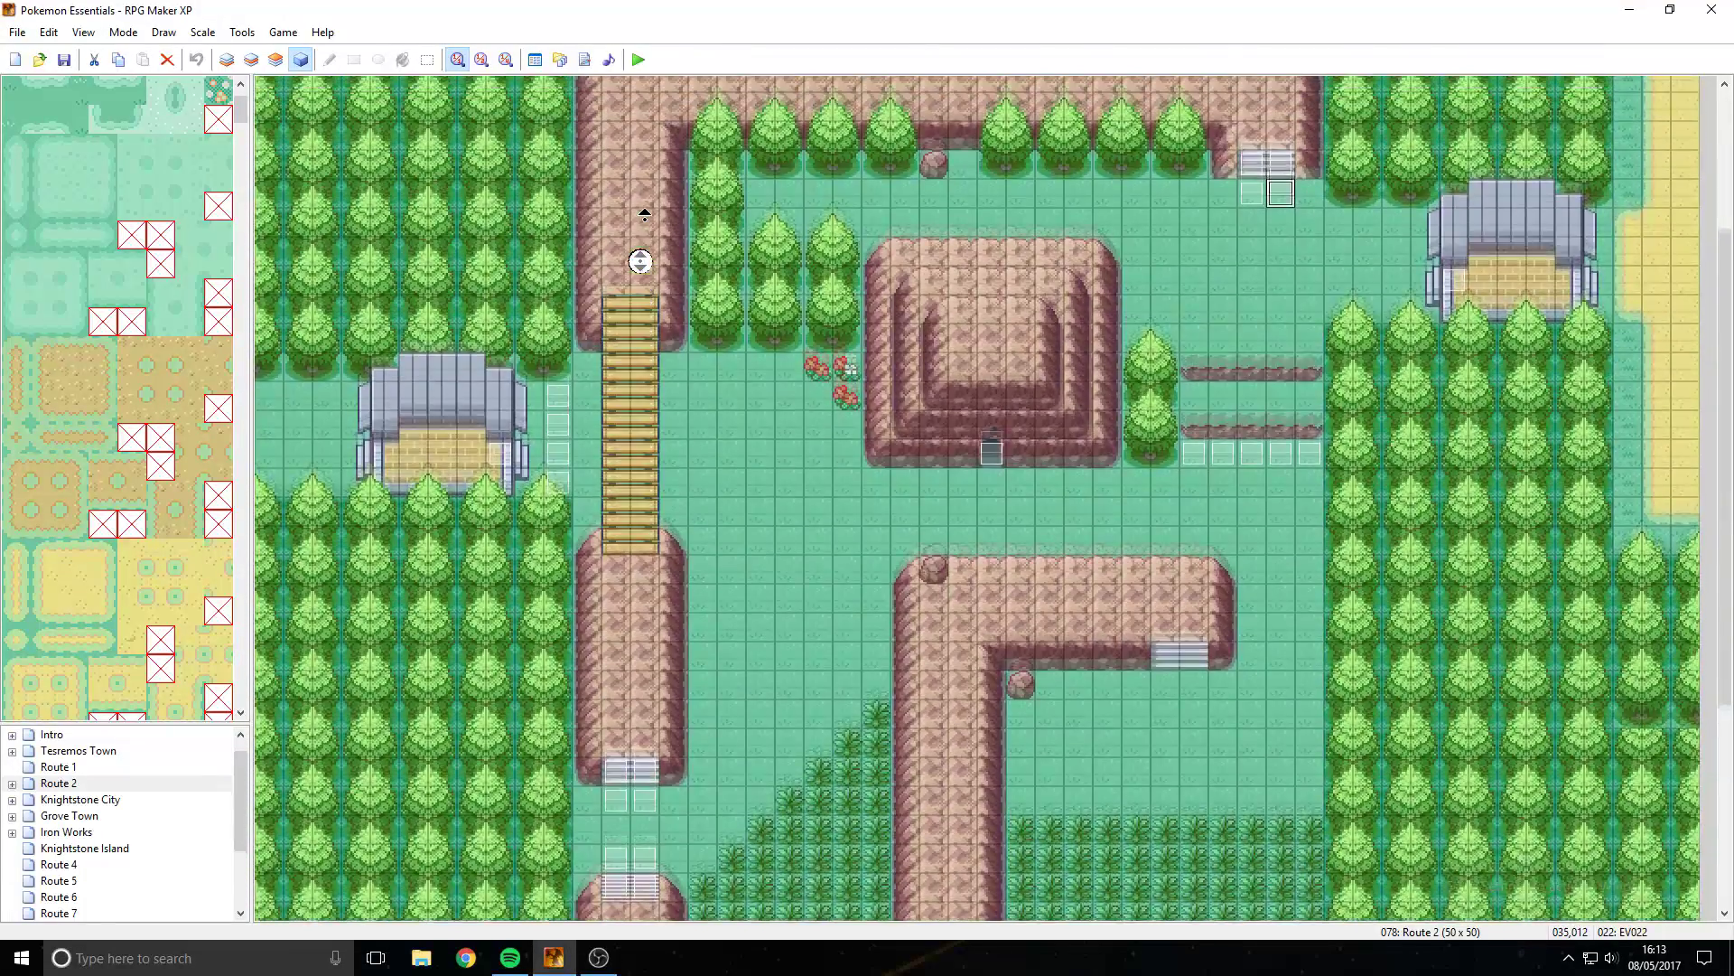
{"action": "middle_click", "coordinate": [646, 221]}
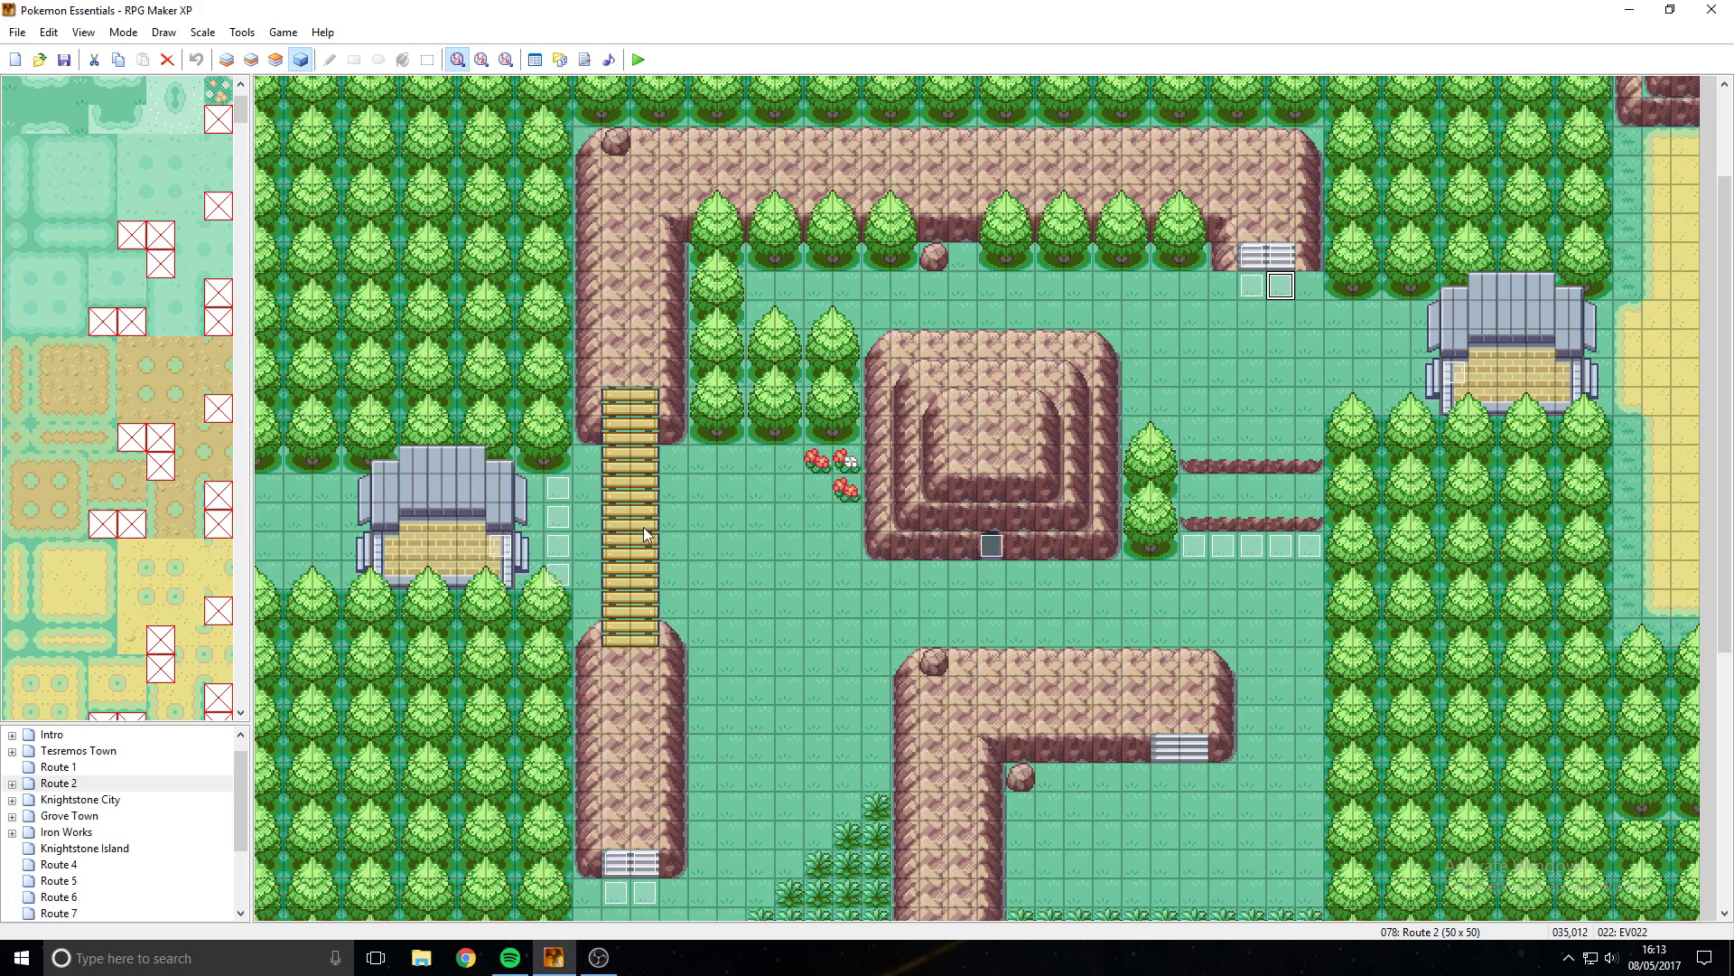
{"action": "middle_click_drag", "start_coordinate": [717, 553], "coordinate": [636, 668]}
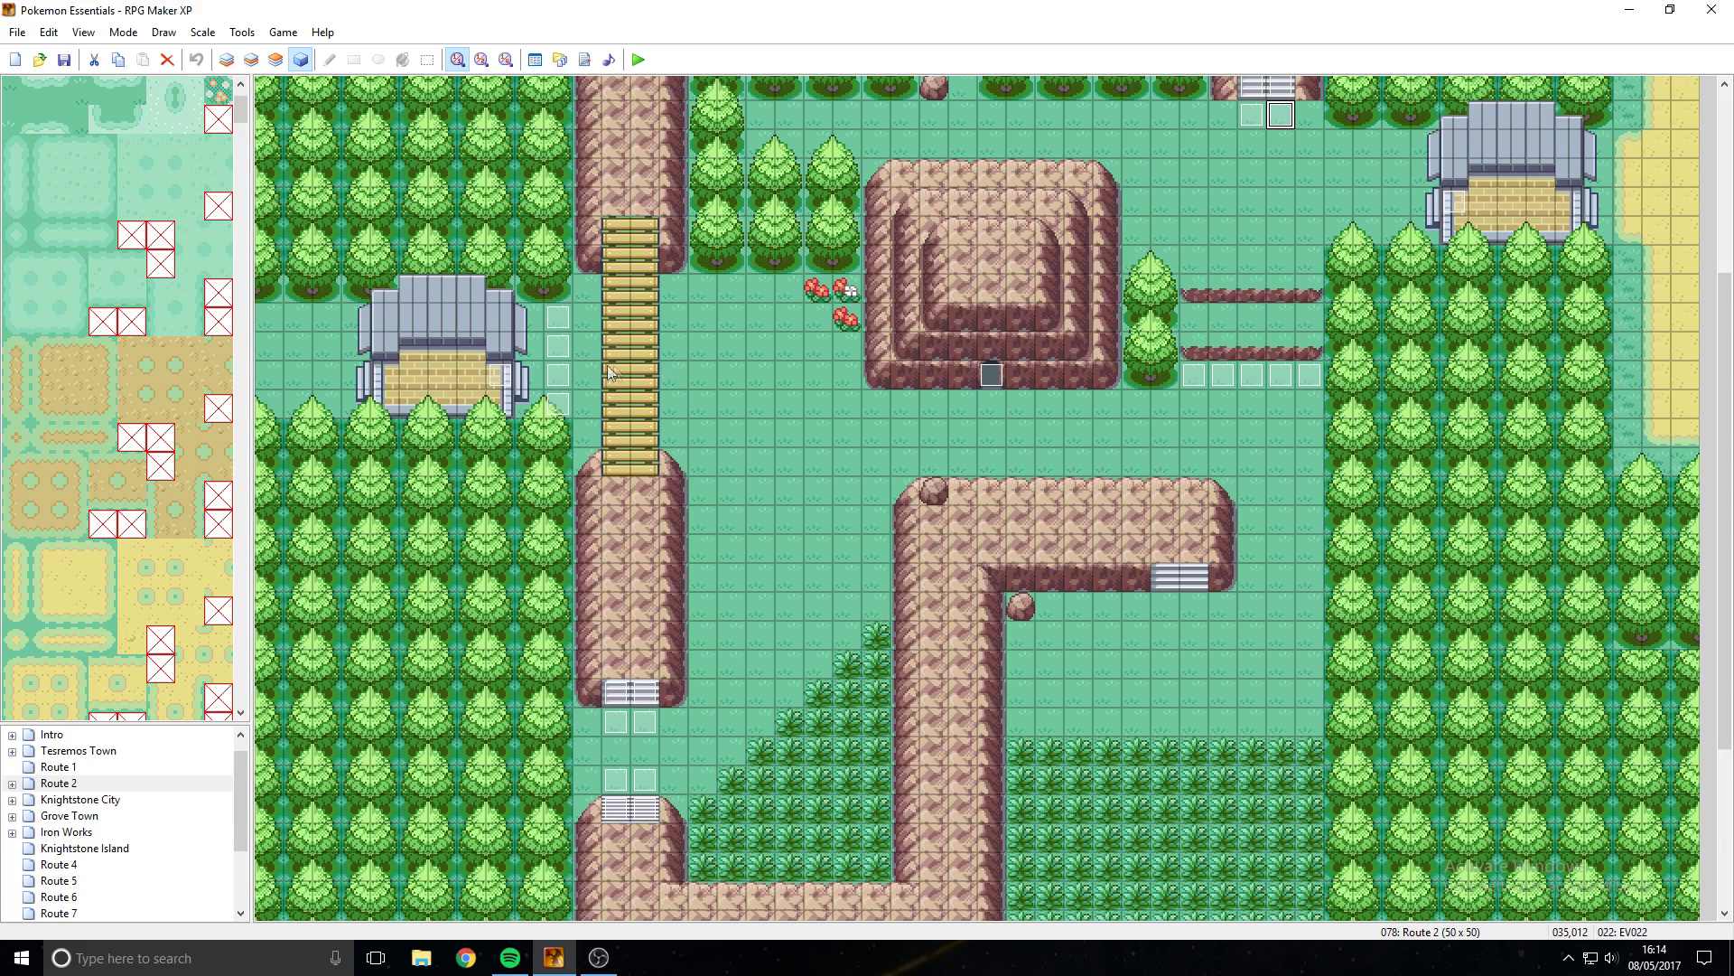
{"action": "left_click", "coordinate": [839, 611]}
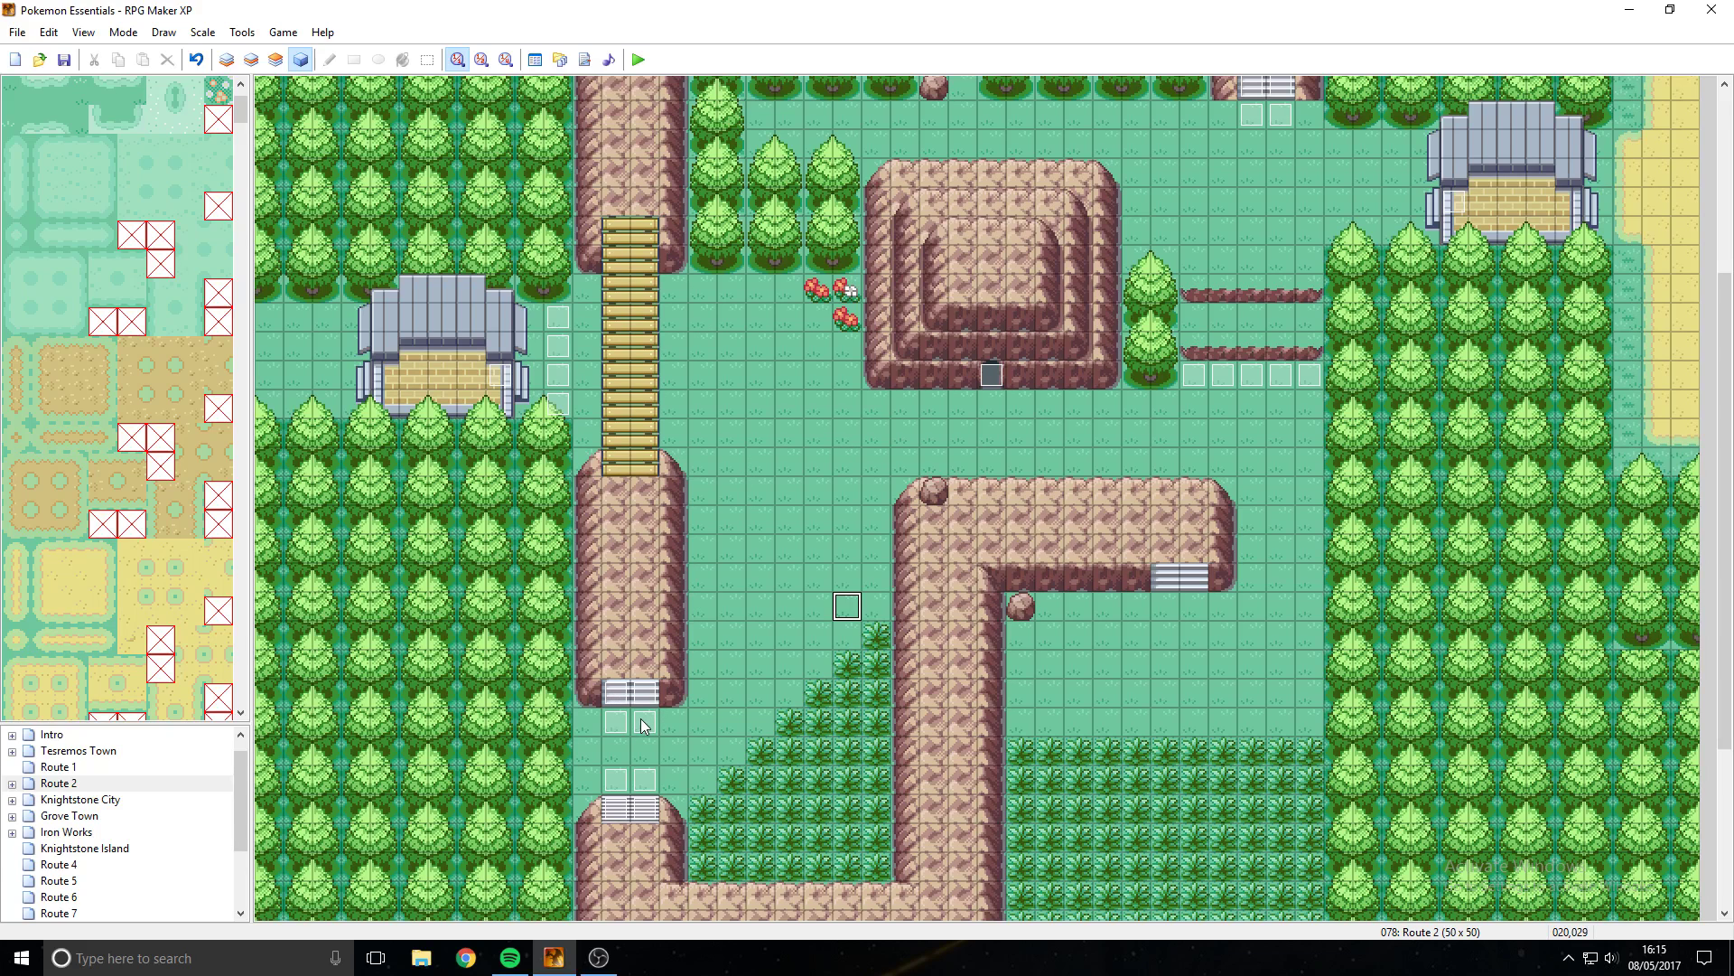
{"action": "double_click", "coordinate": [764, 522]}
Step: Give the new event a single Script command running pbBridgeOn
{"action": "left_click_drag", "start_coordinate": [736, 200], "coordinate": [1229, 231]}
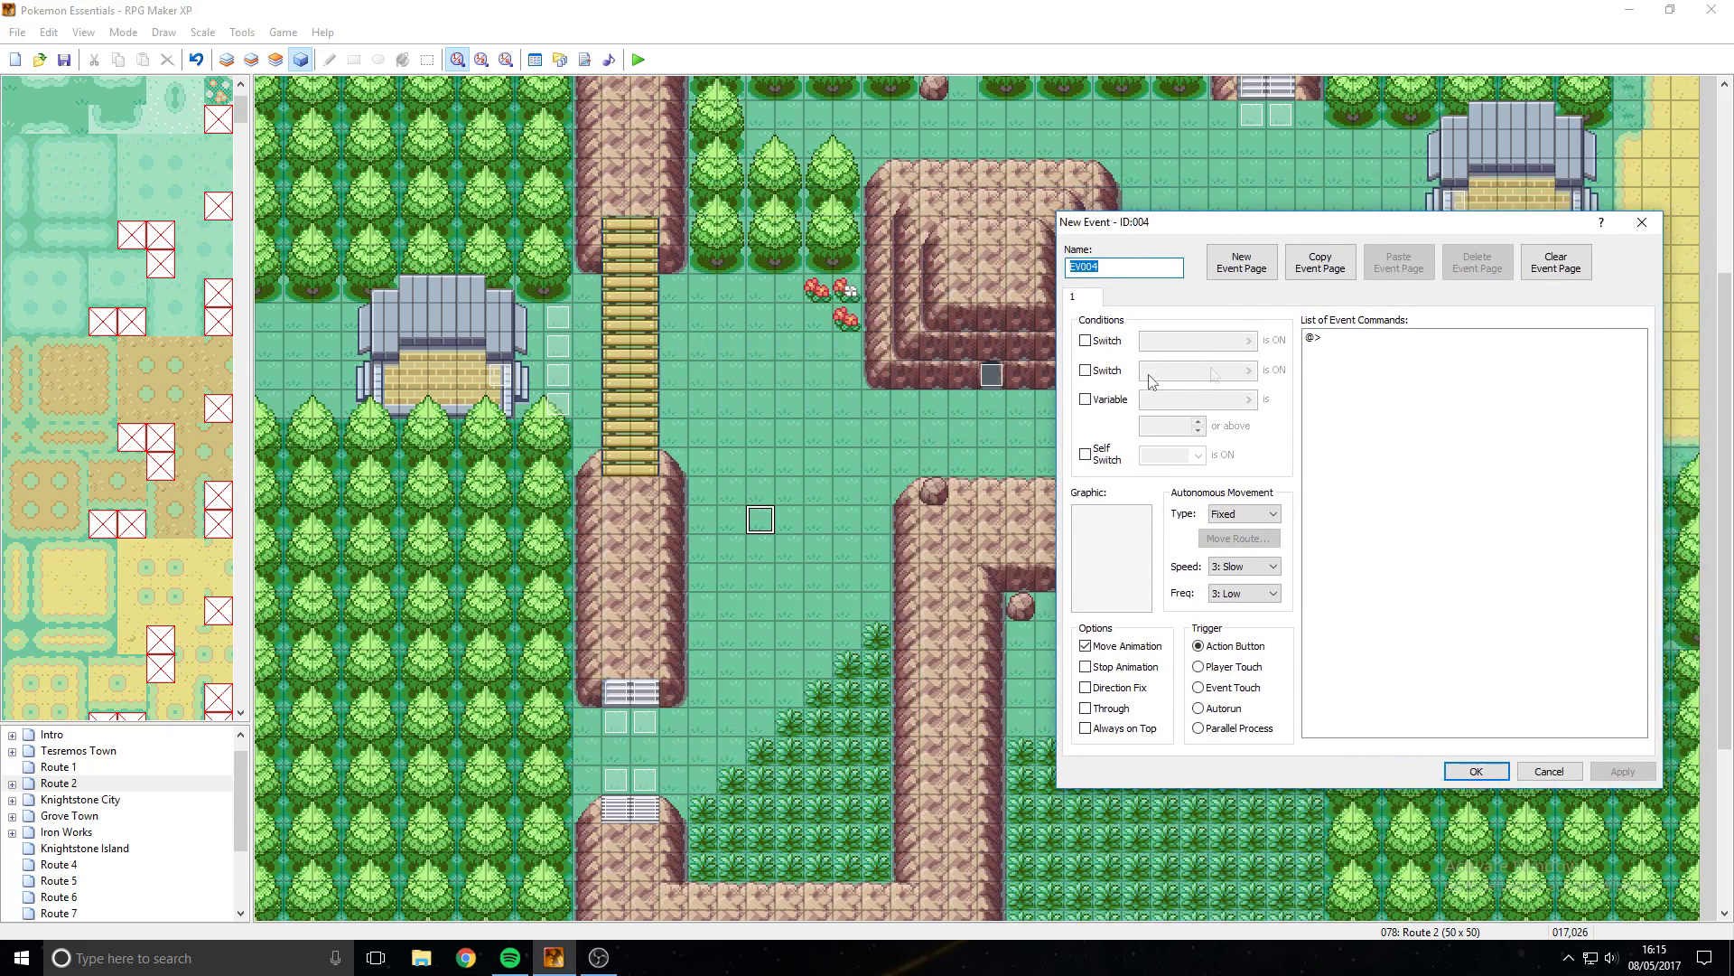
{"action": "double_click", "coordinate": [1342, 346]}
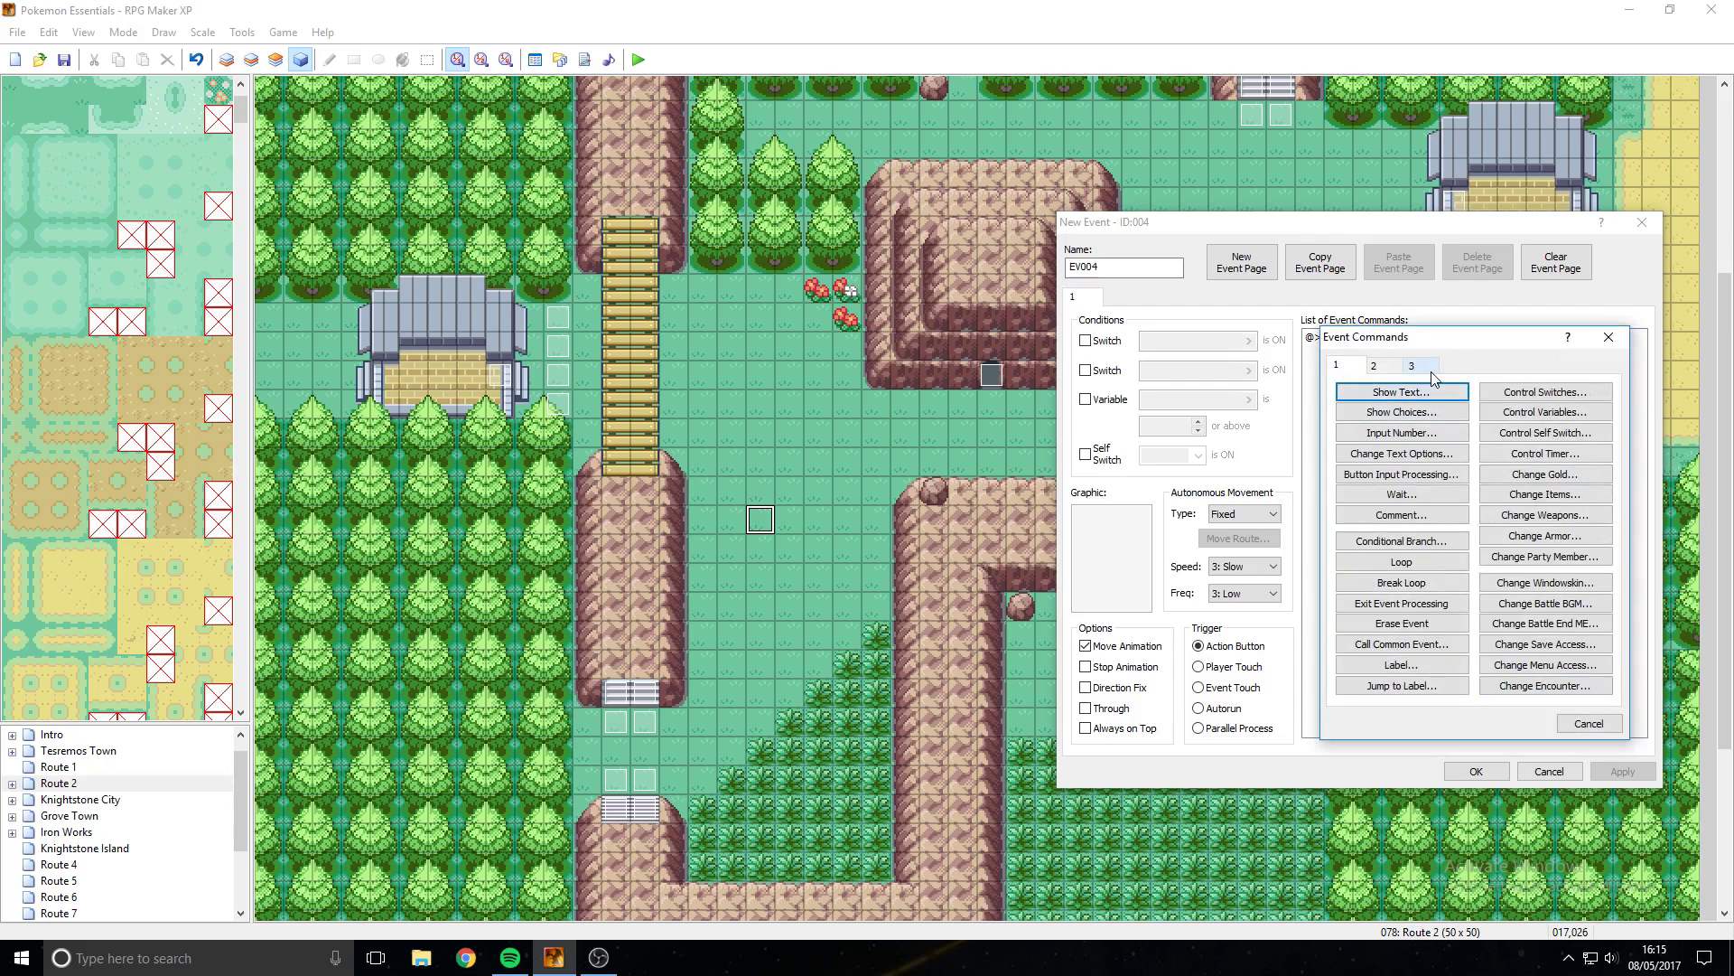
{"action": "left_click", "coordinate": [1416, 367]}
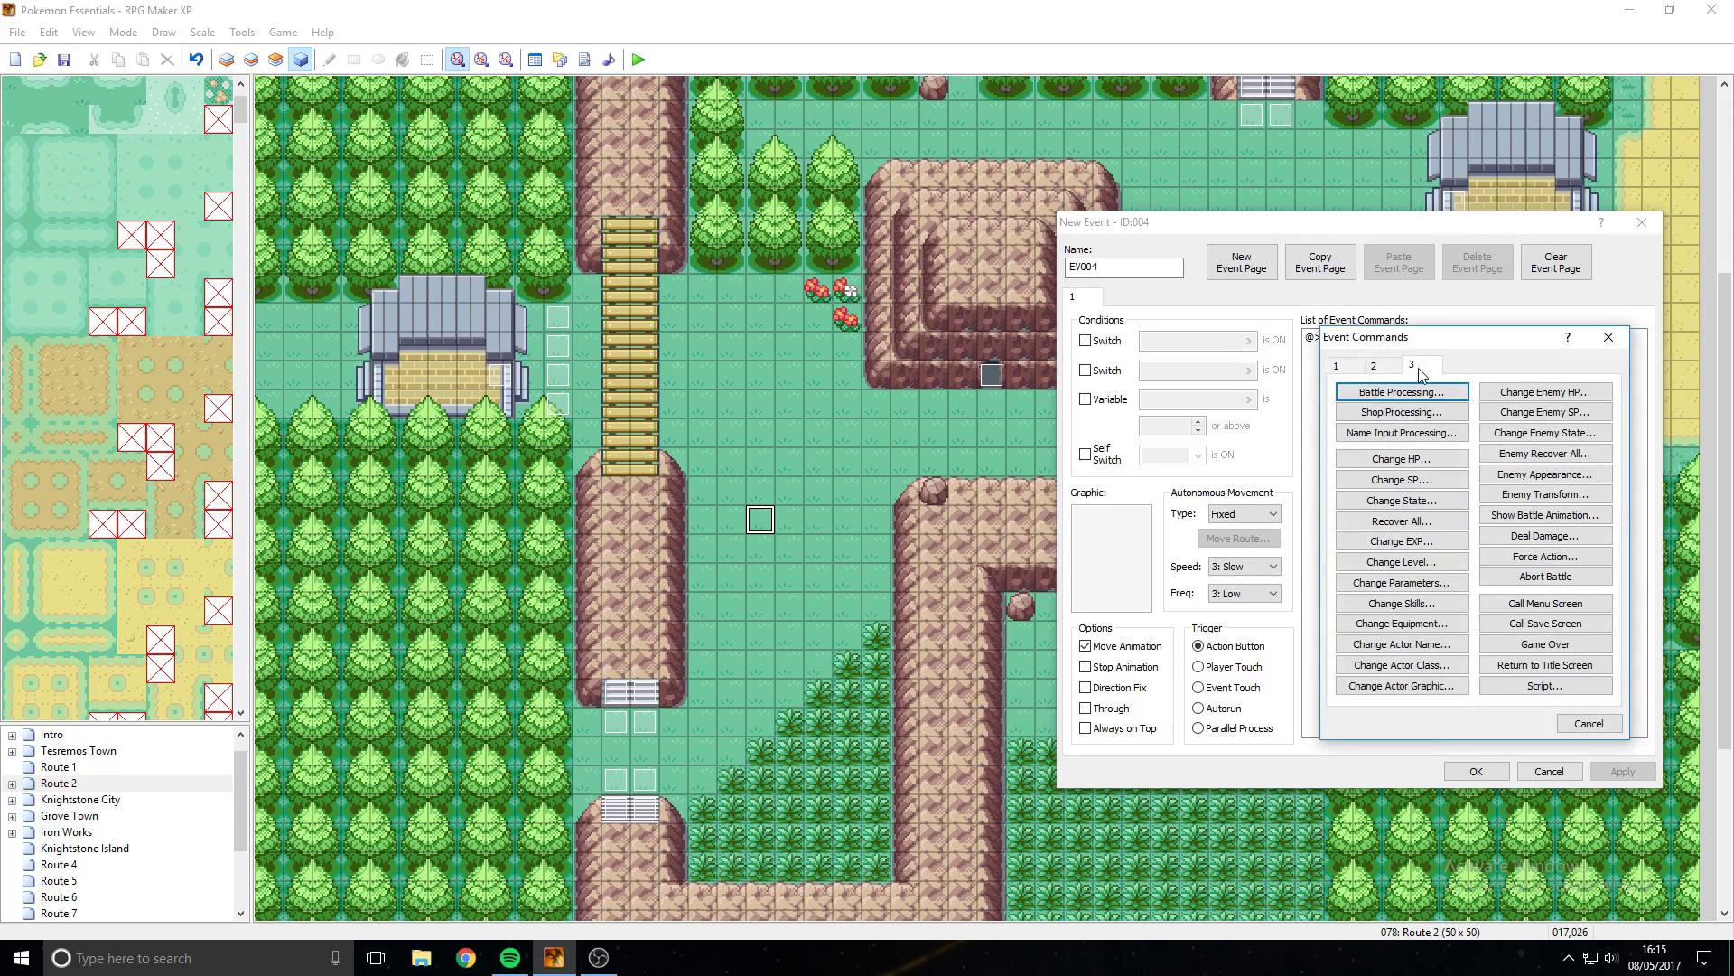
{"action": "left_click", "coordinate": [1527, 690]}
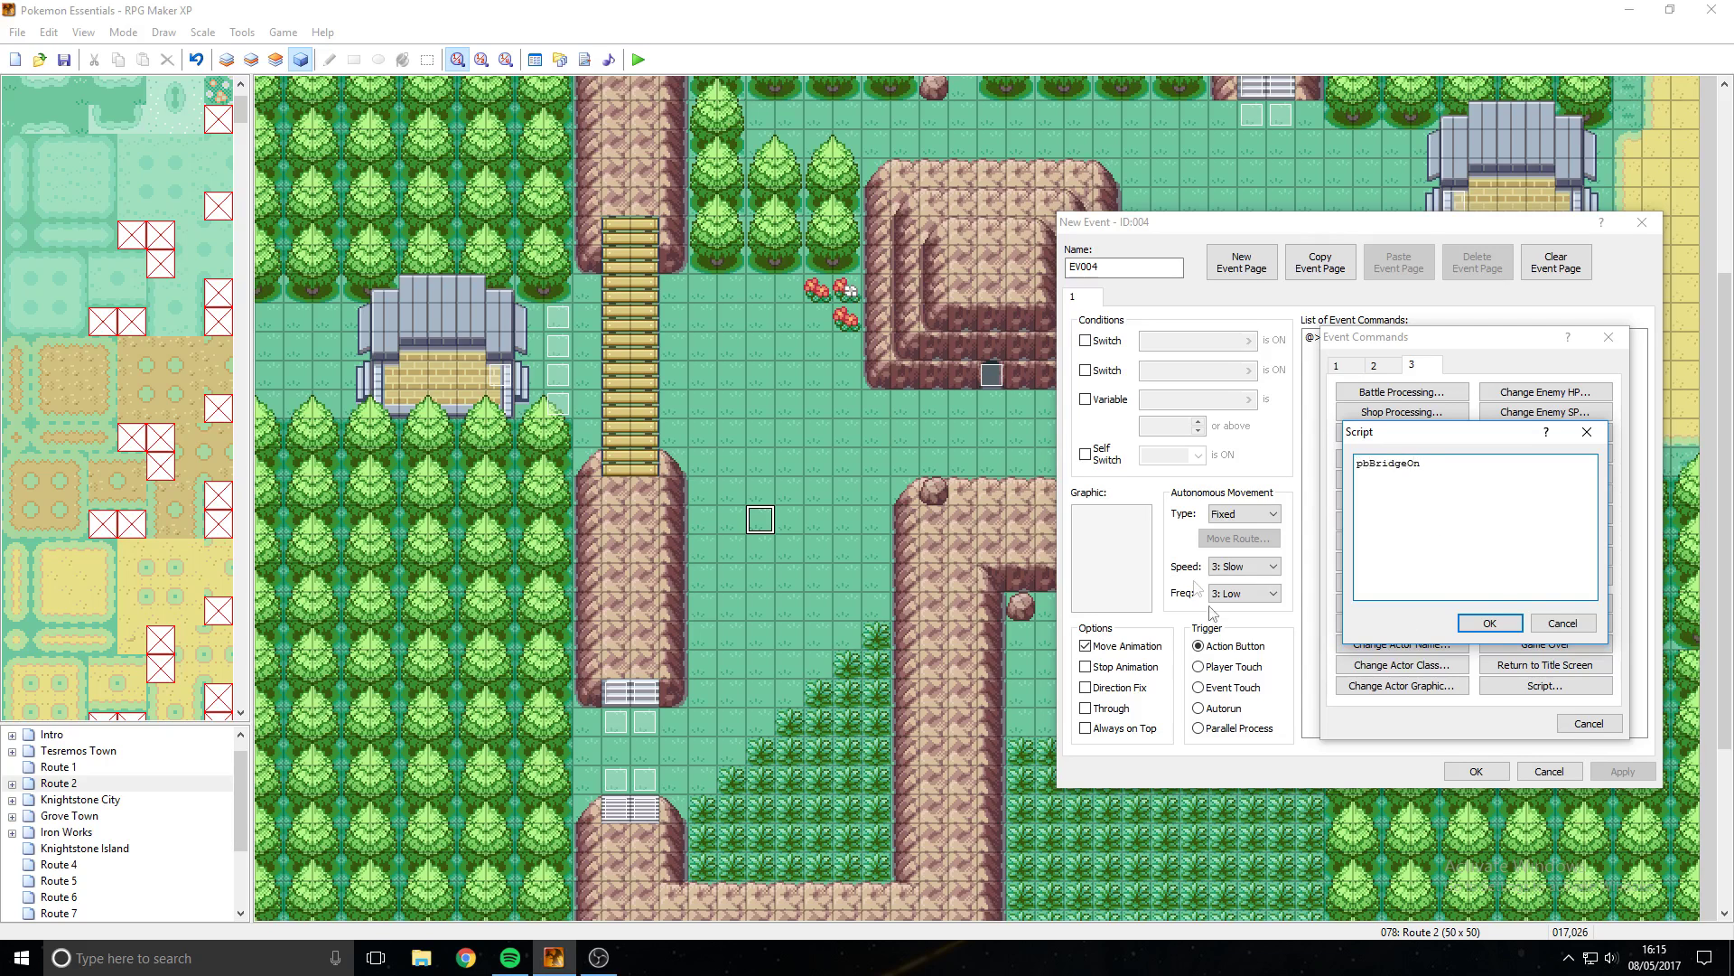
{"action": "left_click", "coordinate": [1489, 622]}
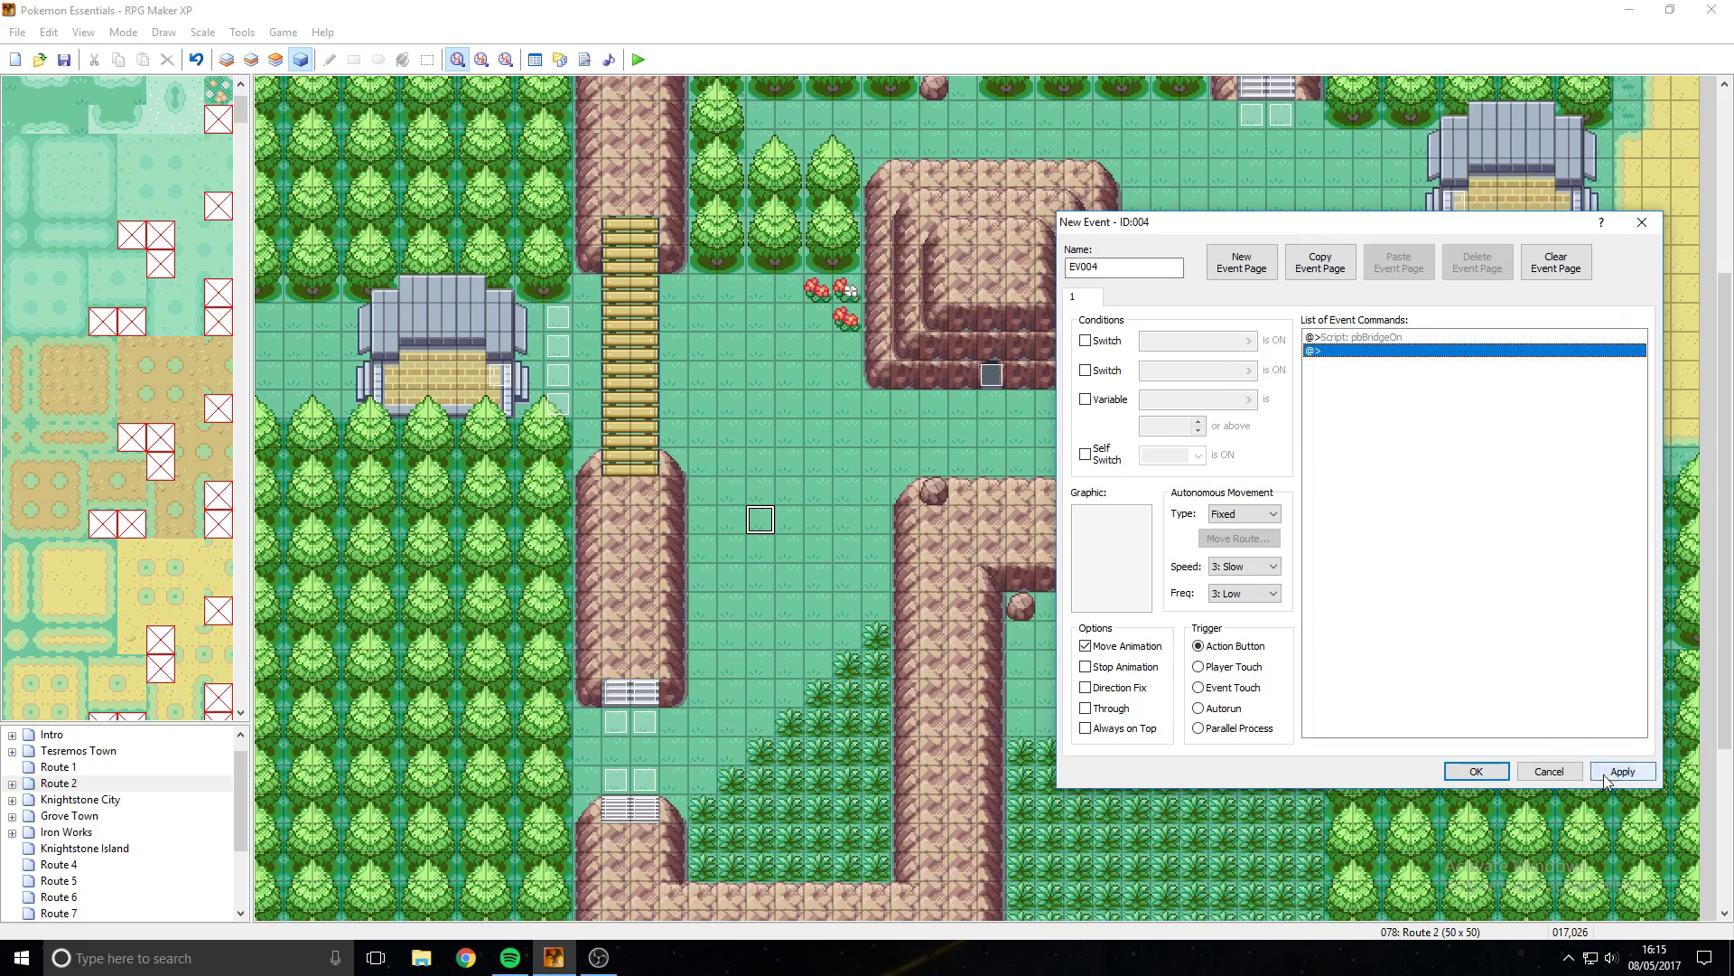
Step: Apply and save event EV004, then open the existing pbBridgeOff event EV017 for inspection
{"action": "left_click", "coordinate": [1604, 772]}
{"action": "left_click", "coordinate": [1475, 770]}
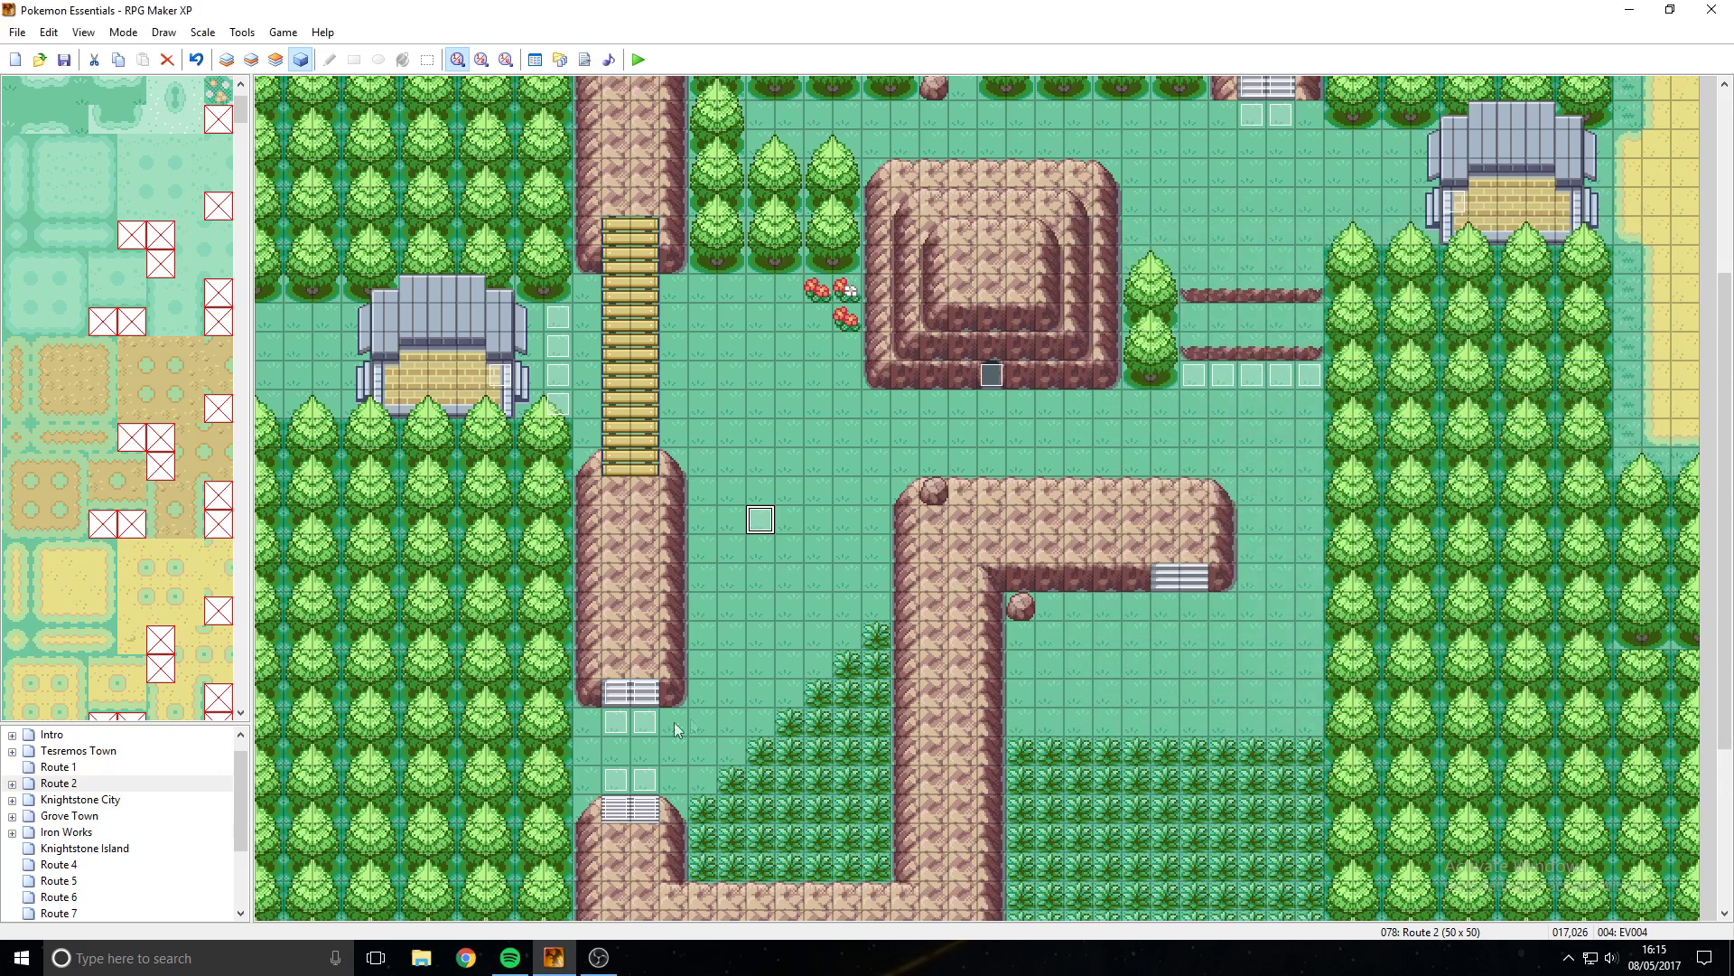
{"action": "double_click", "coordinate": [645, 721]}
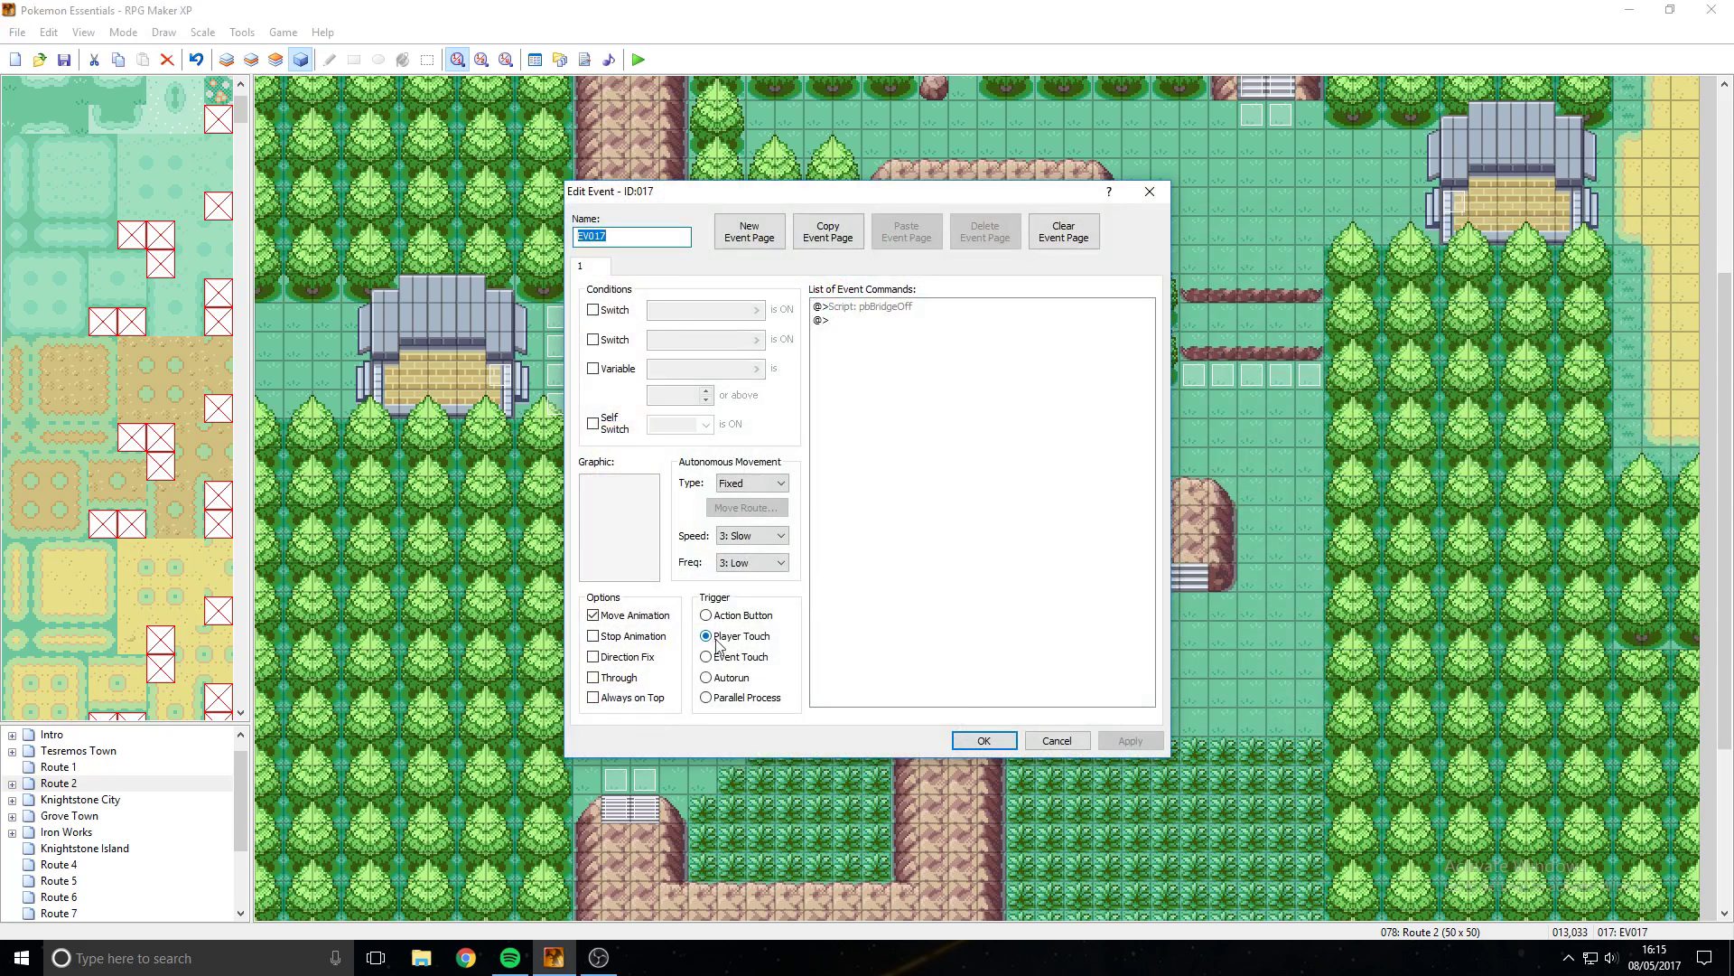
Step: Close EV017 unchanged, set EV004's trigger to Player Touch, and start a new event to its right
{"action": "left_click", "coordinate": [984, 740]}
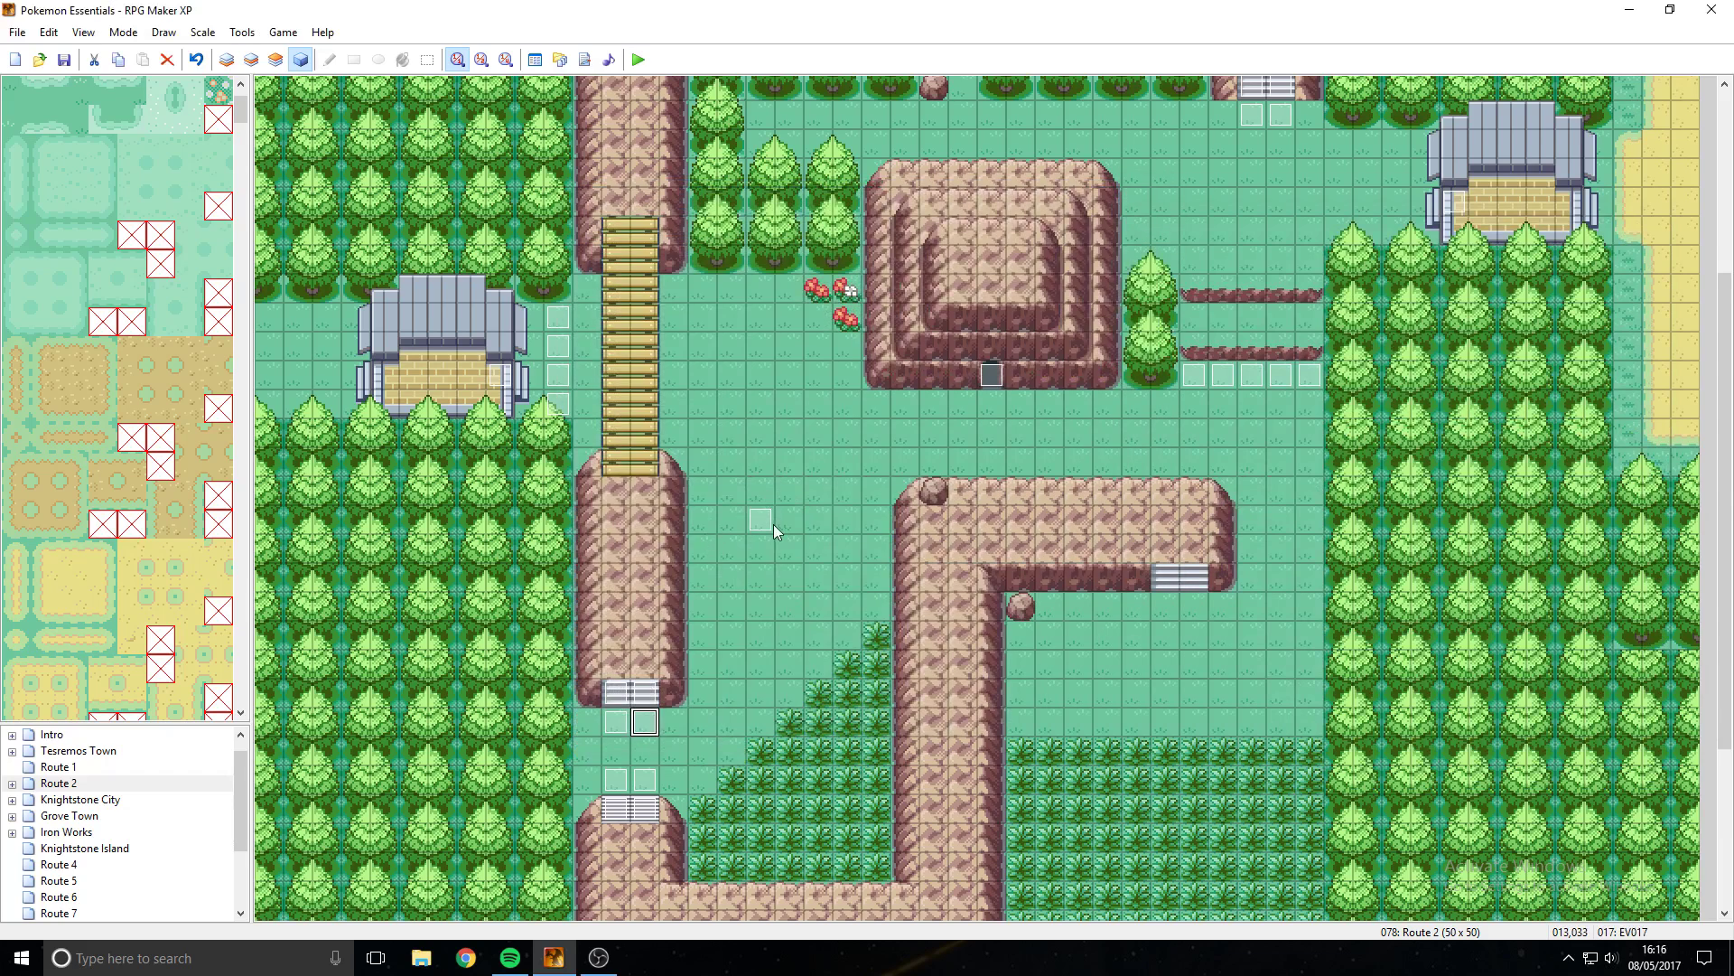
{"action": "double_click", "coordinate": [773, 525]}
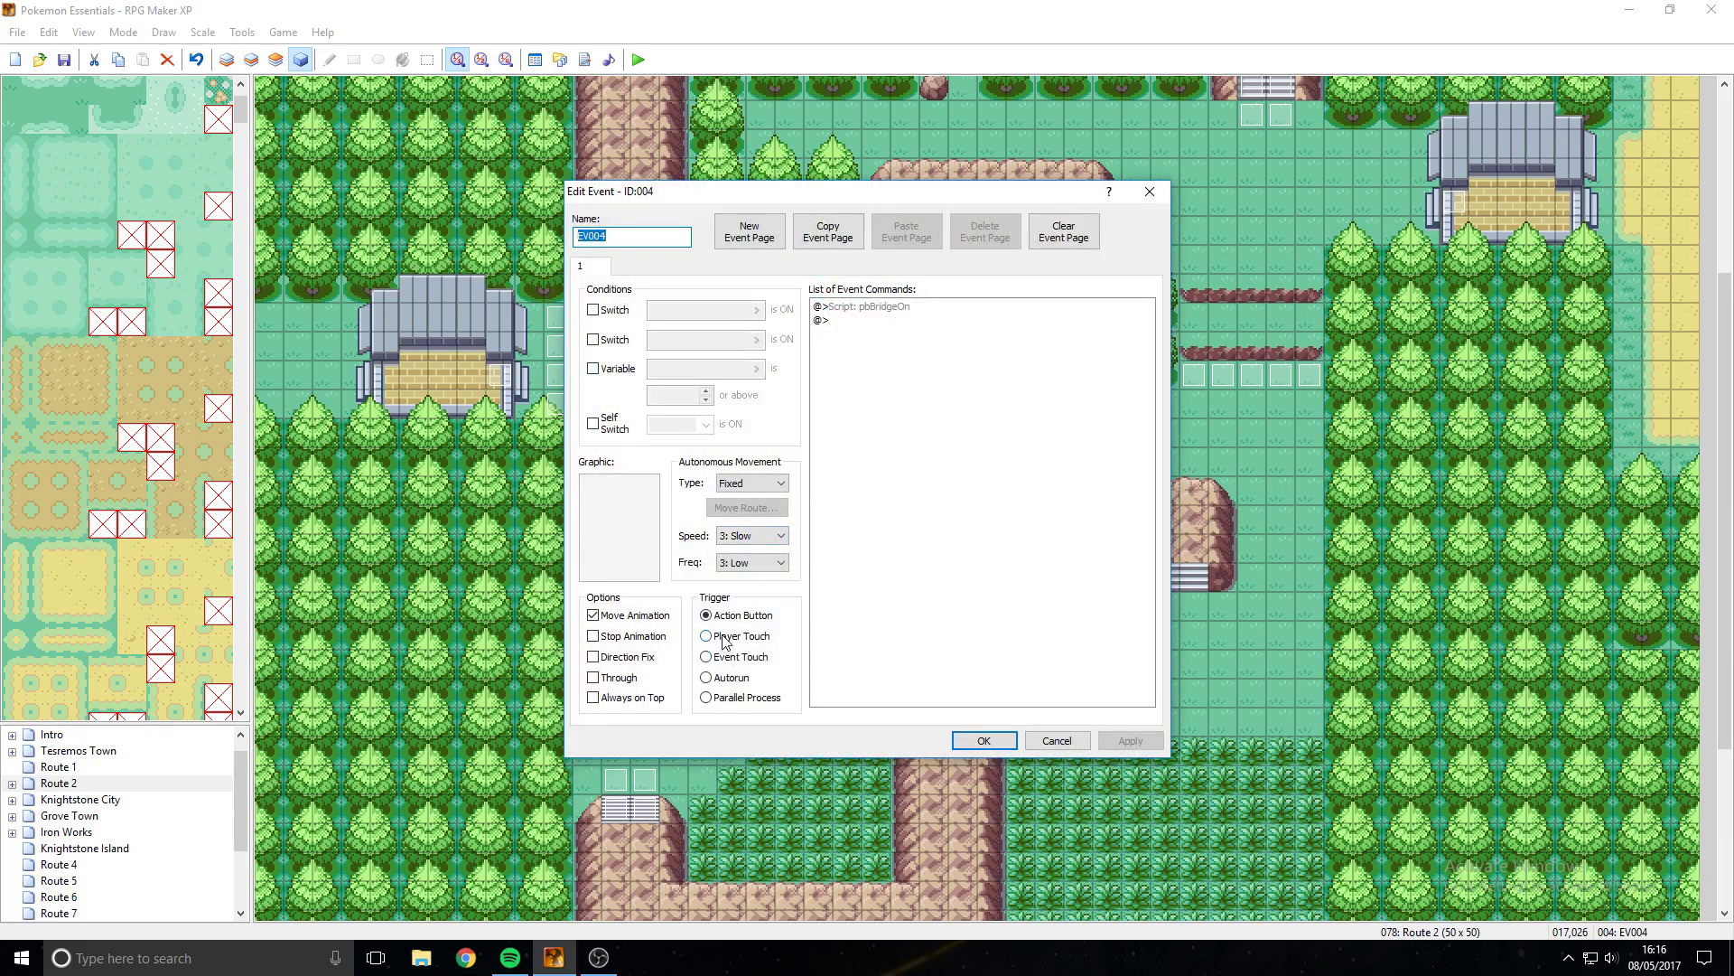
{"action": "left_click", "coordinate": [724, 637]}
{"action": "left_click", "coordinate": [983, 740]}
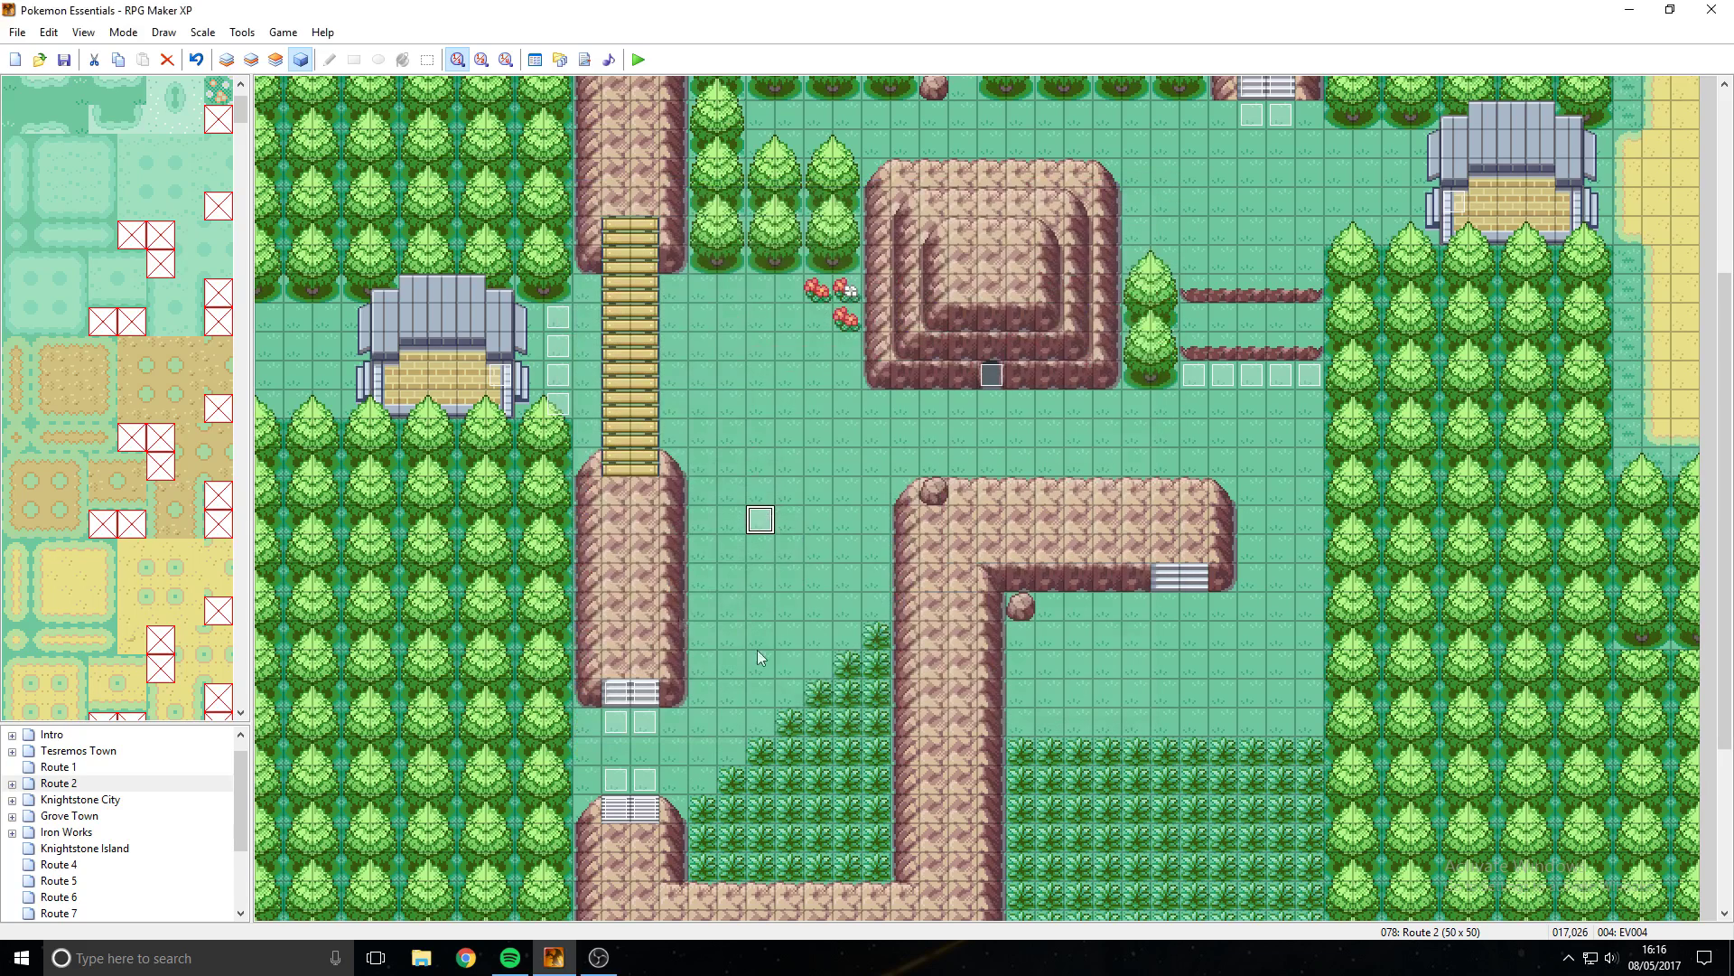
{"action": "double_click", "coordinate": [779, 533]}
Step: Give EV005 a pbBridgeOff script command with a Player Touch trigger, then select EV004
{"action": "double_click", "coordinate": [873, 312]}
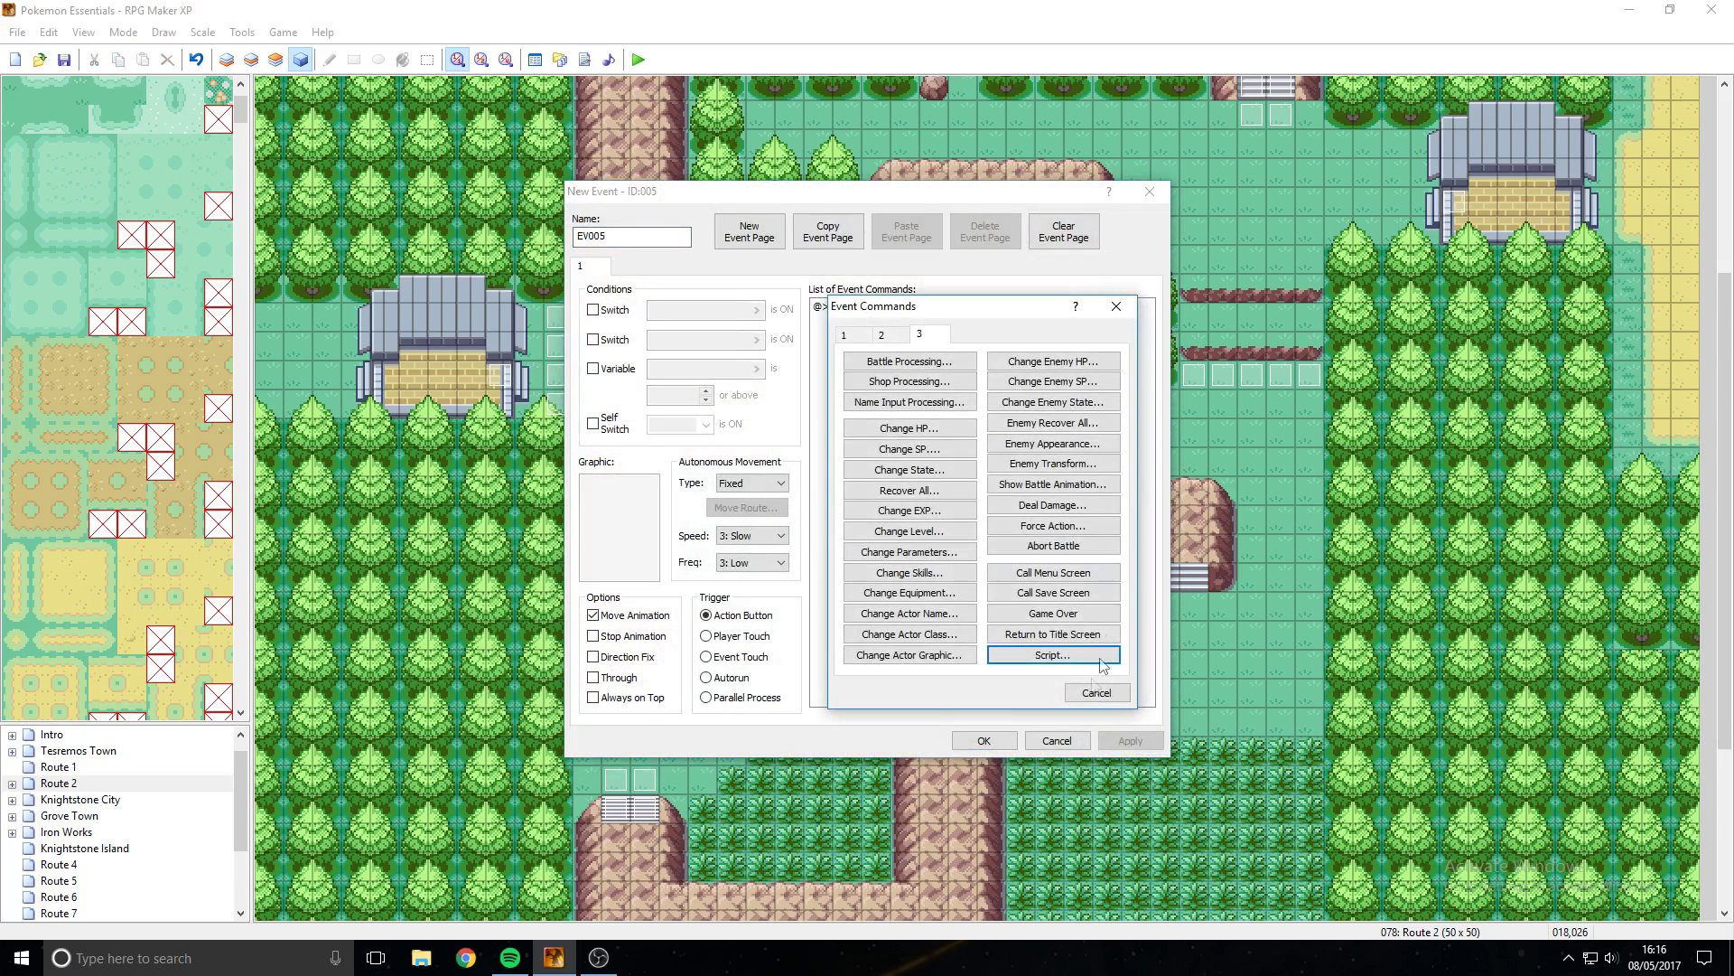
{"action": "left_click", "coordinate": [1052, 657]}
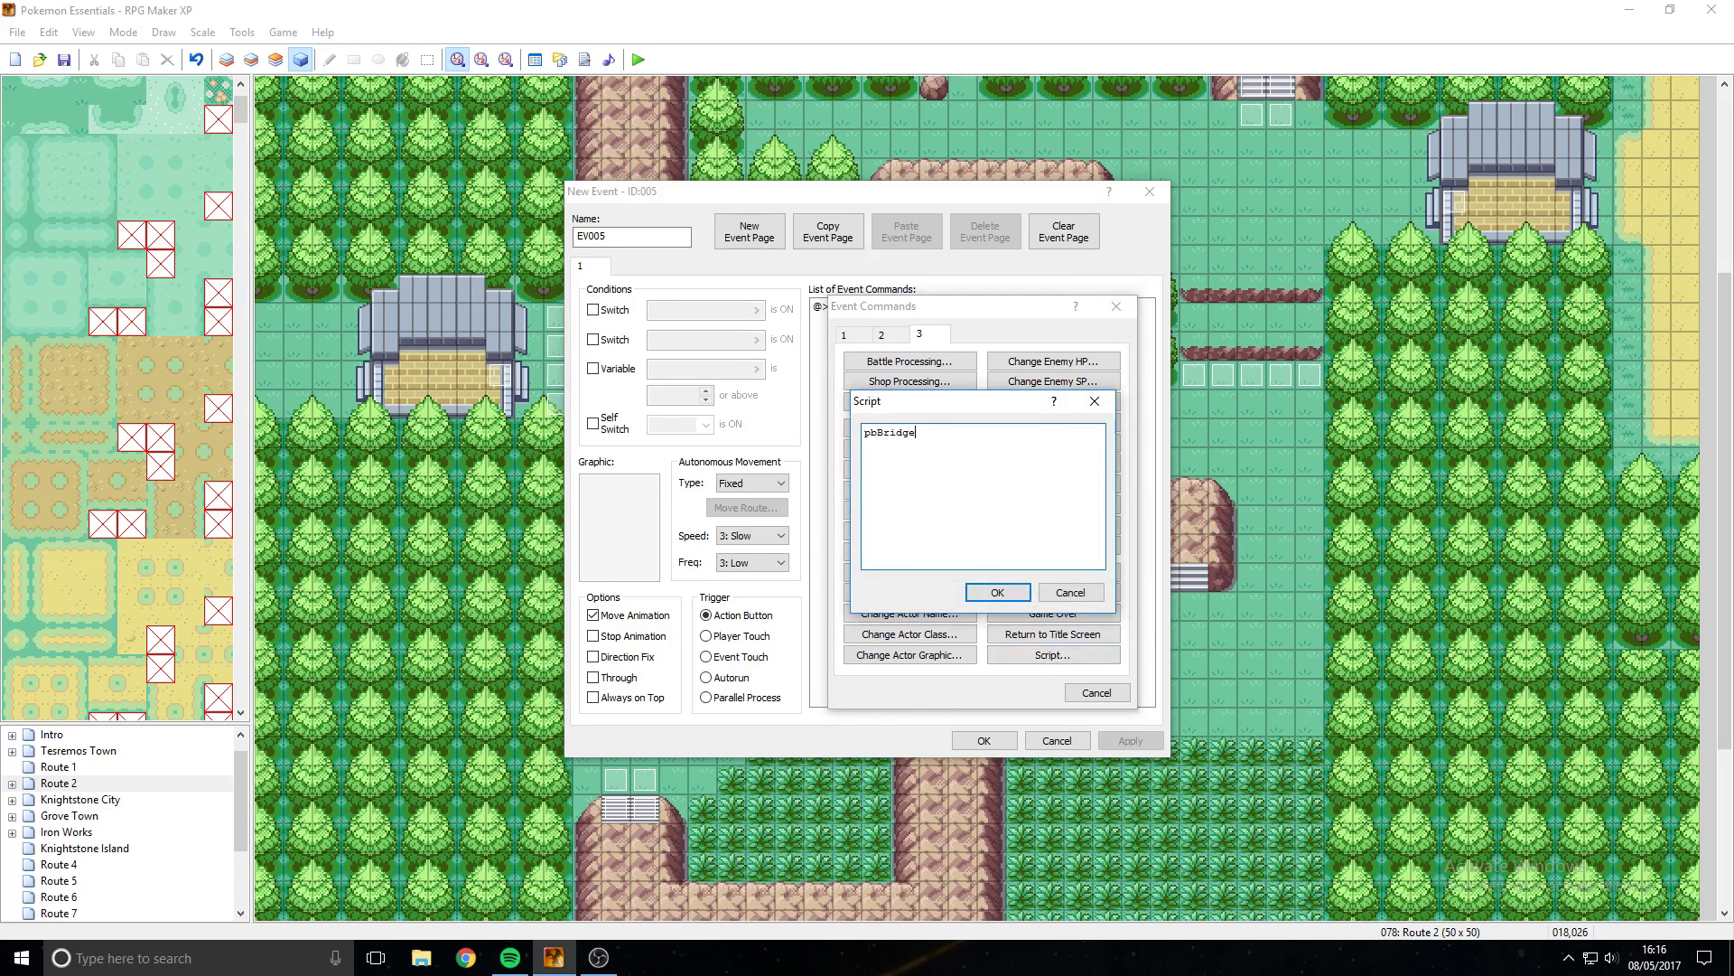
{"action": "left_click", "coordinate": [994, 593]}
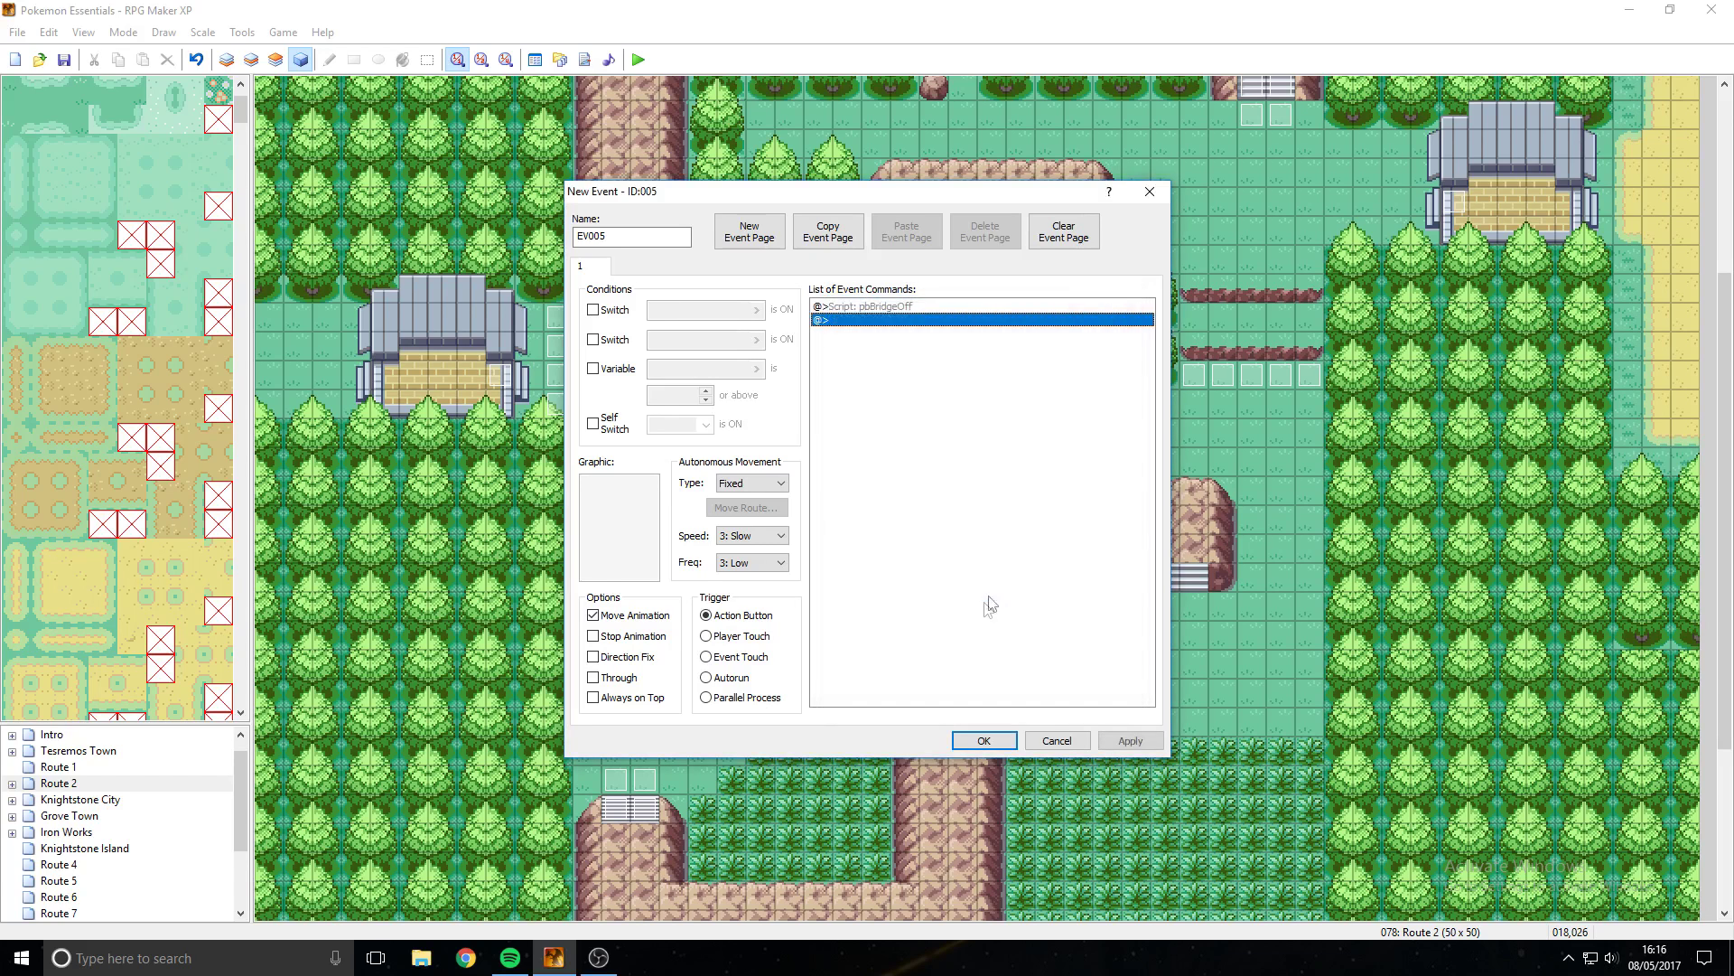
{"action": "left_click", "coordinate": [706, 636]}
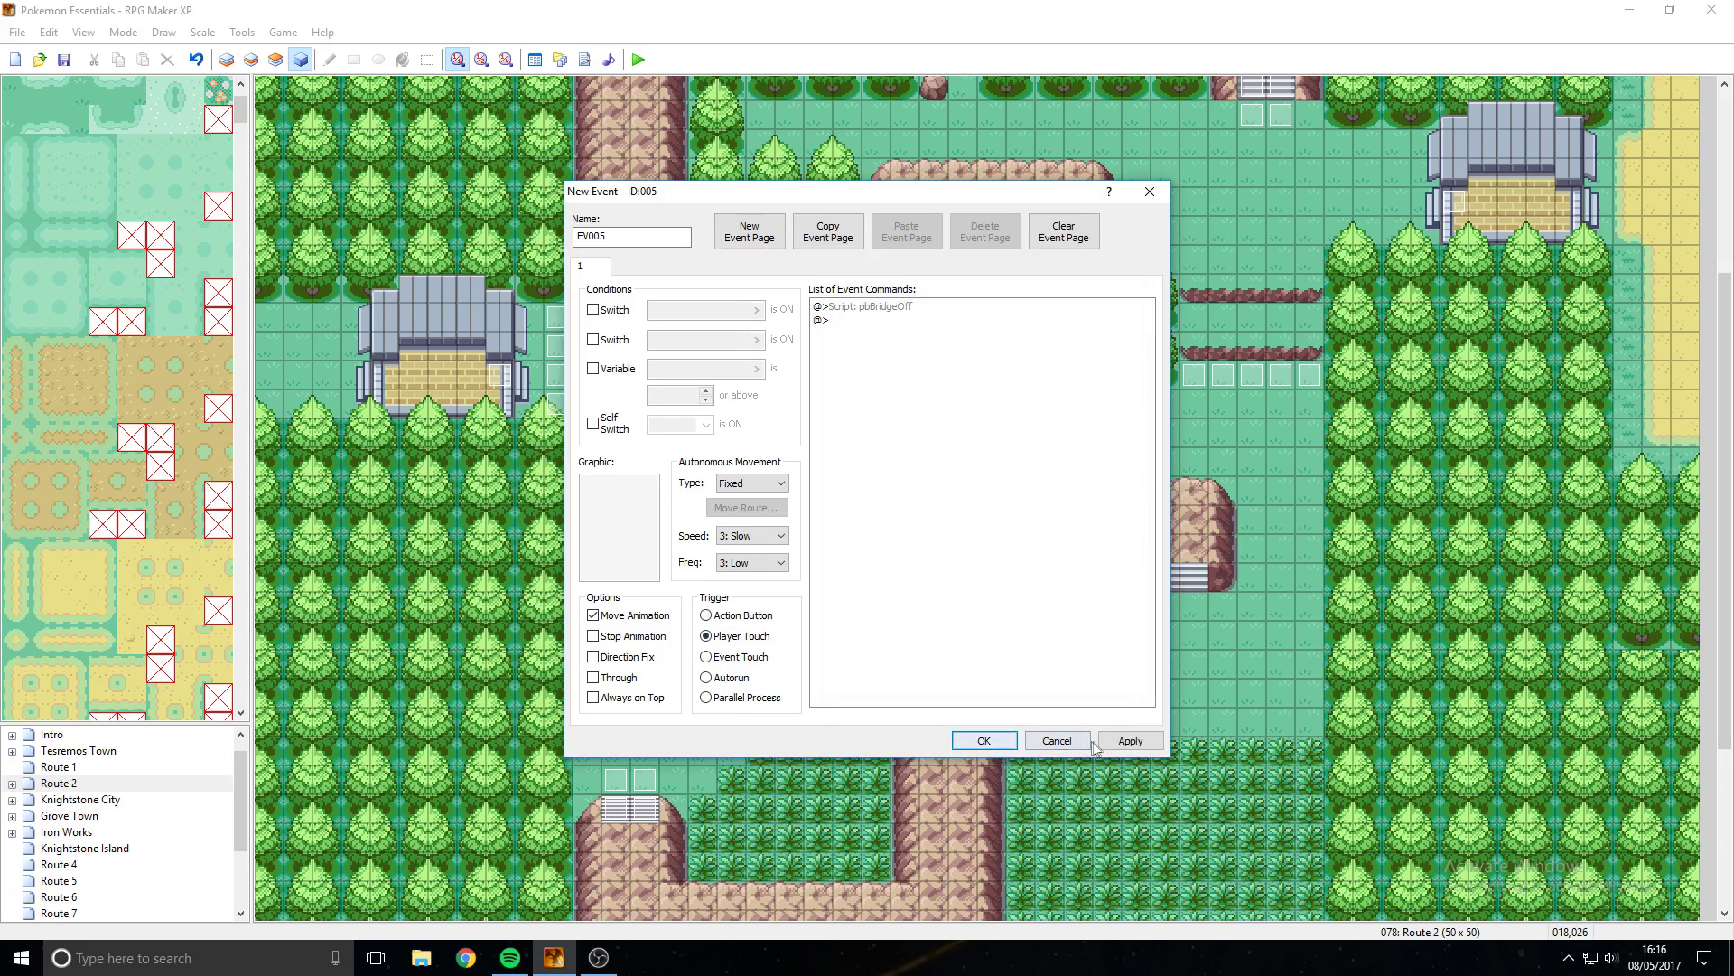
{"action": "left_click", "coordinate": [1001, 744]}
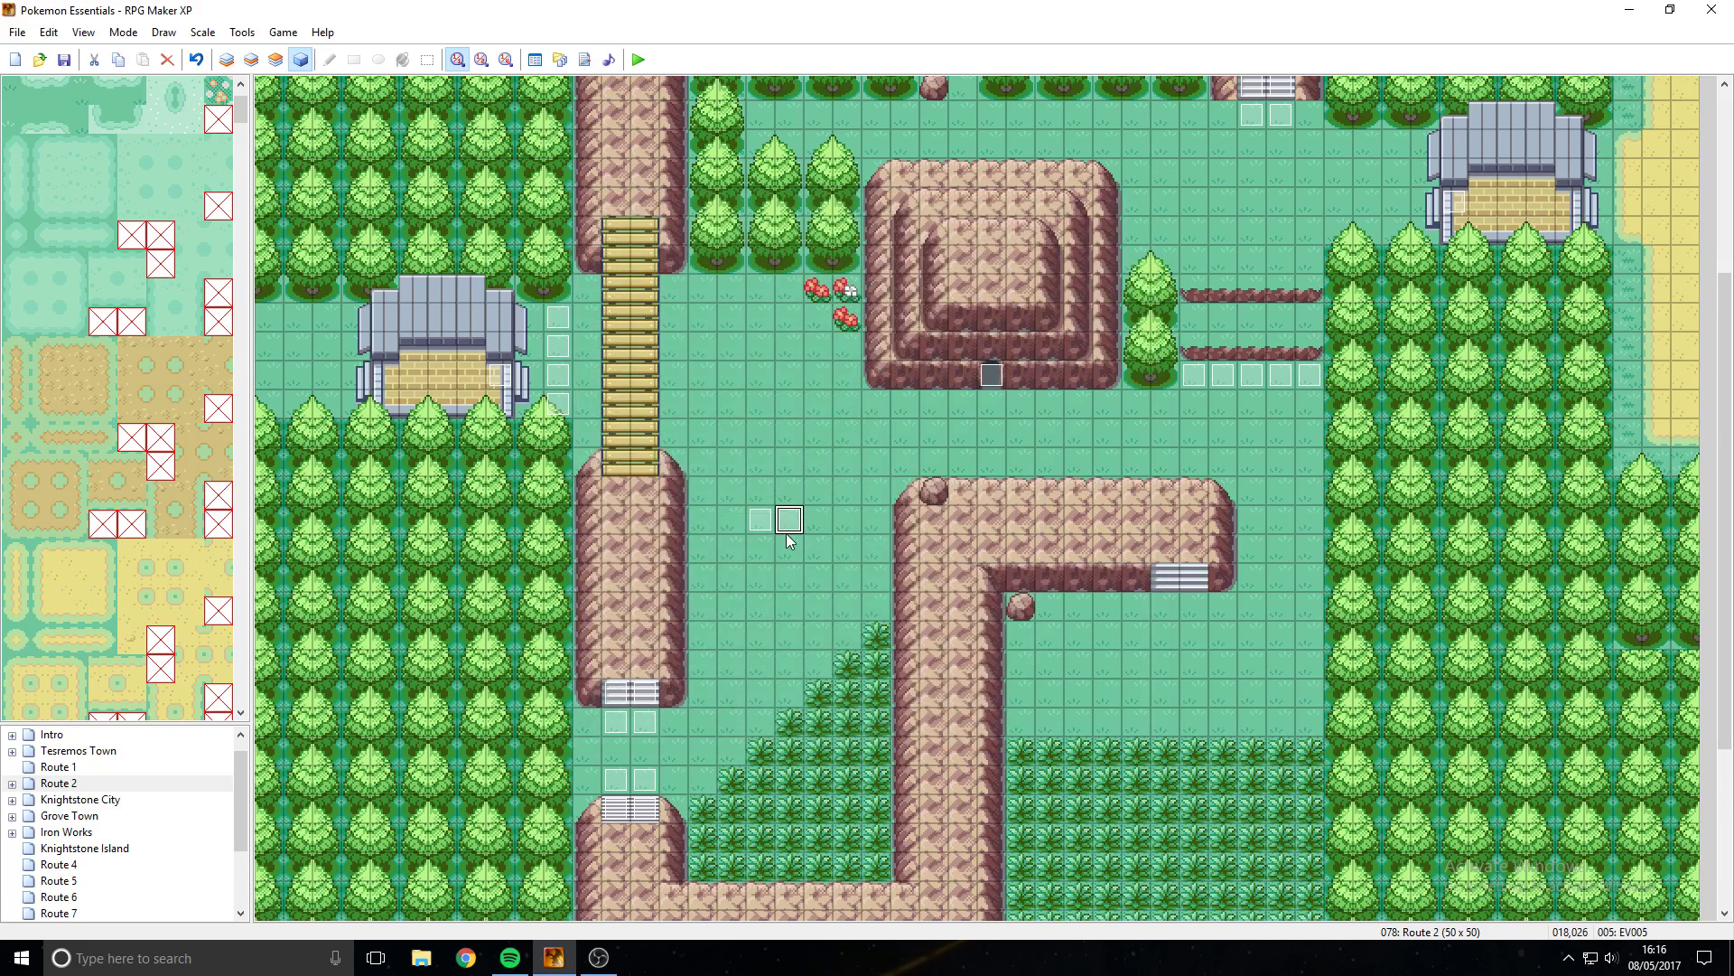
{"action": "left_click", "coordinate": [766, 524]}
Step: Select the empty tile below EV005 and zoom the Route 2 map to 1/2 scale
{"action": "left_click", "coordinate": [790, 547]}
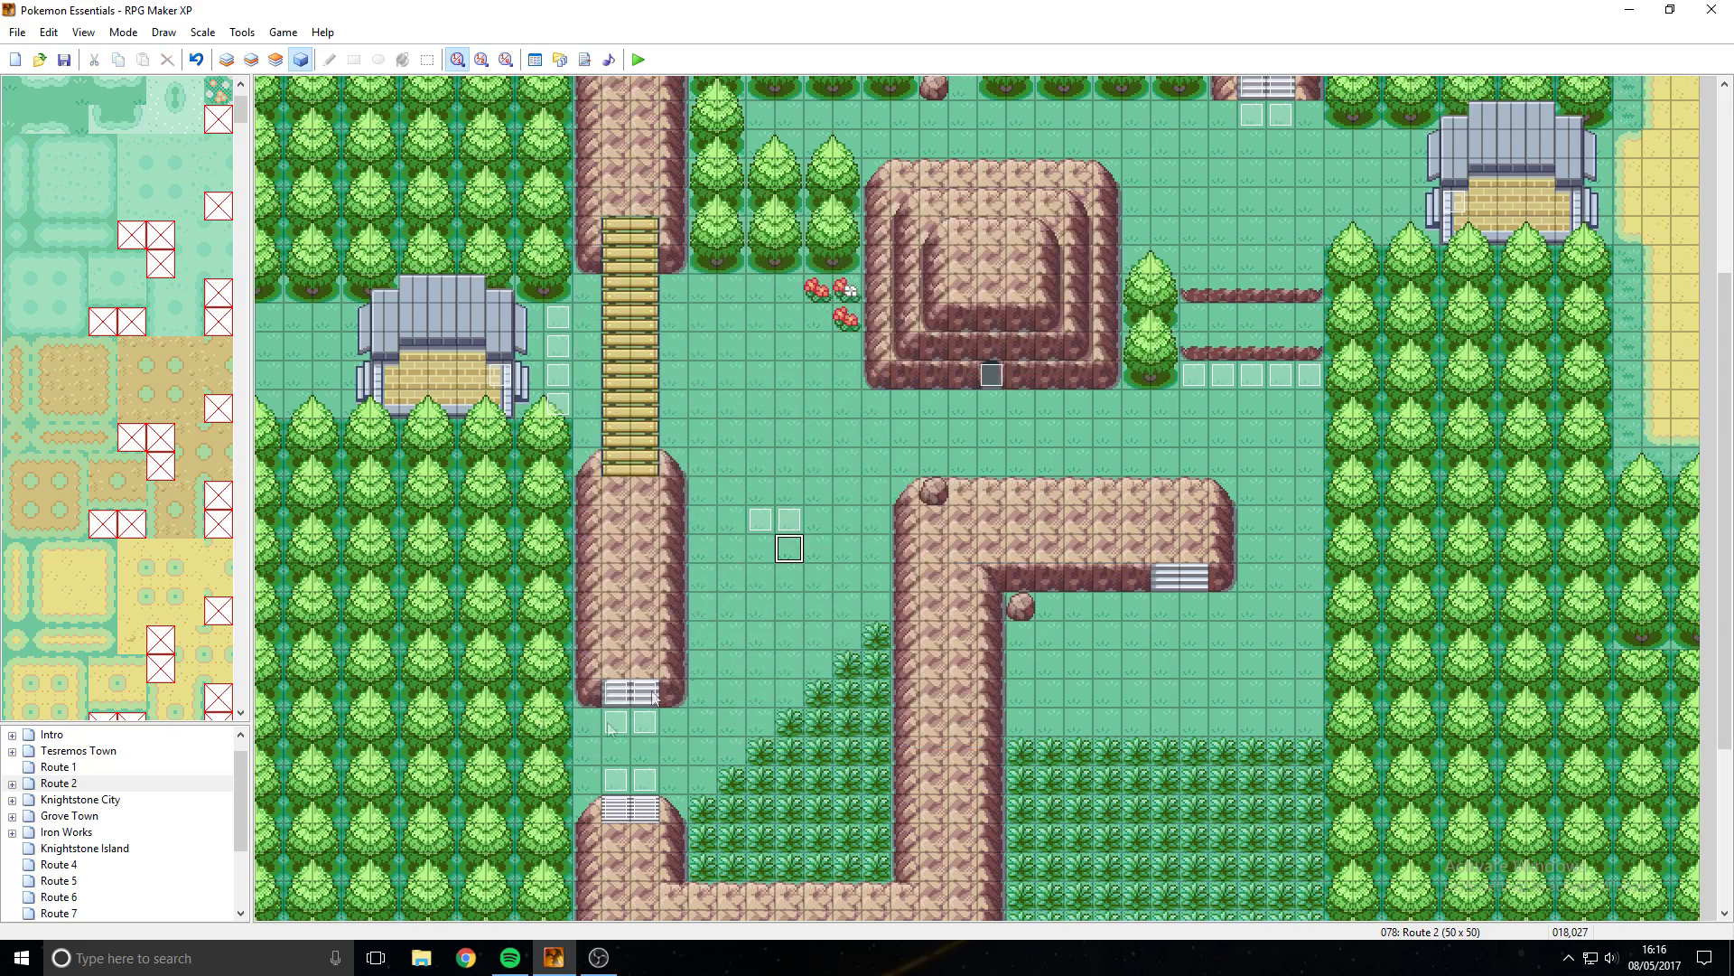
{"action": "left_click", "coordinate": [482, 59]}
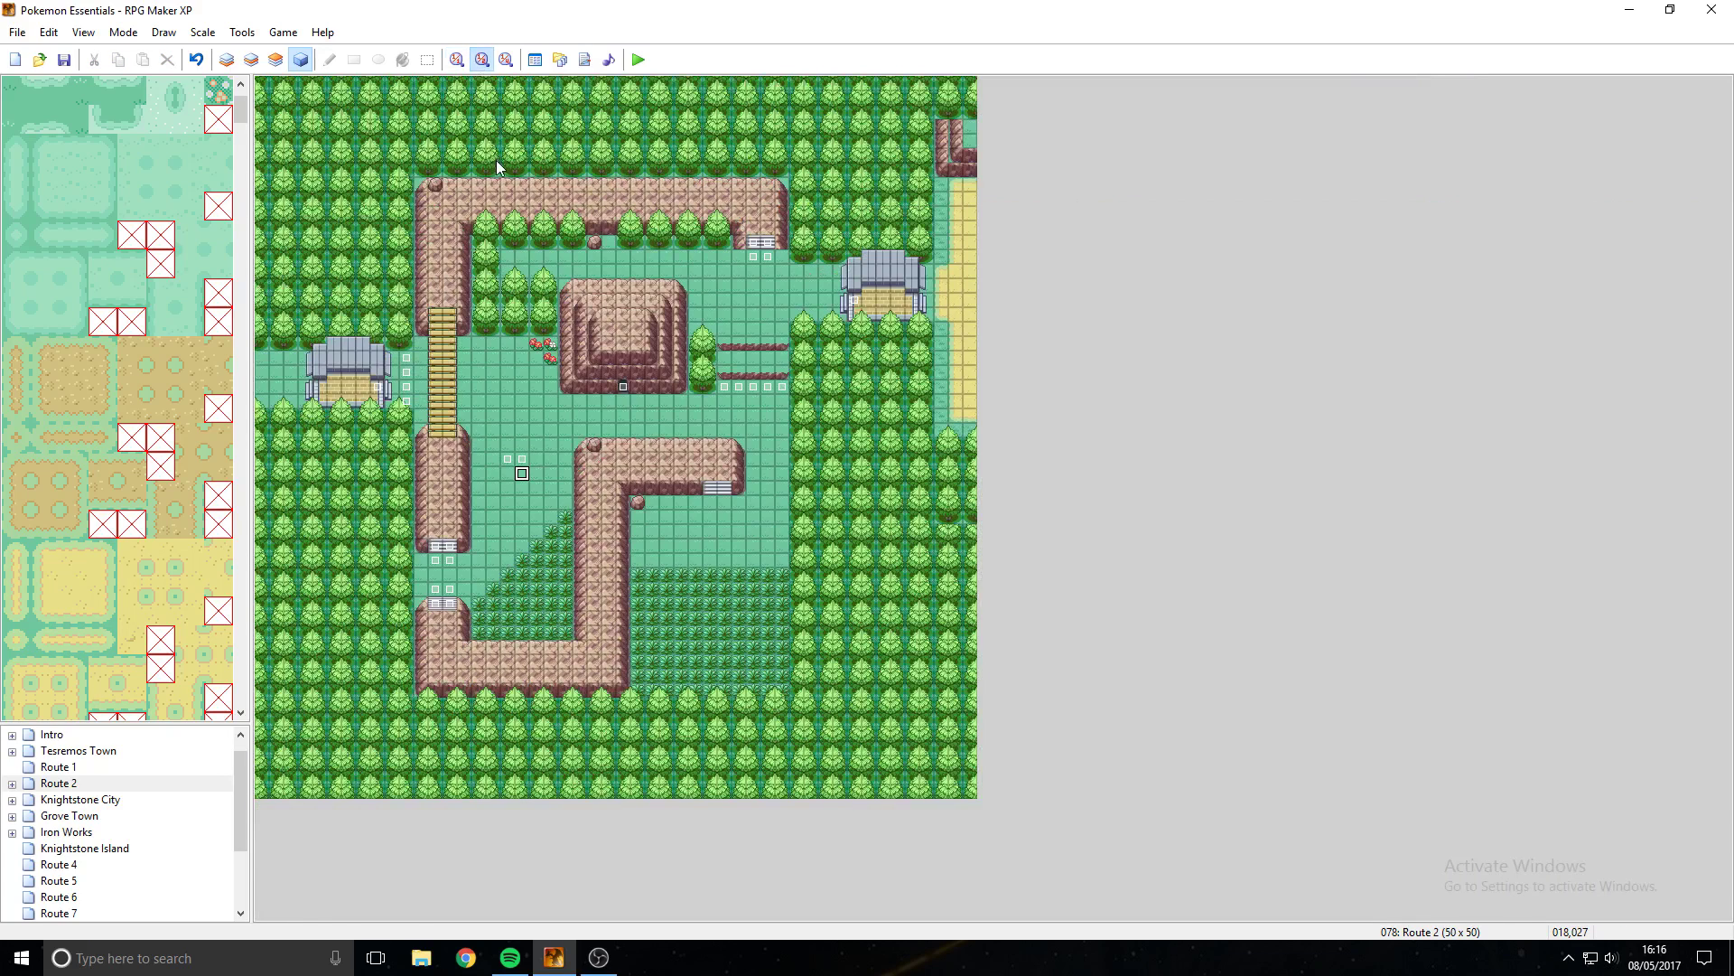